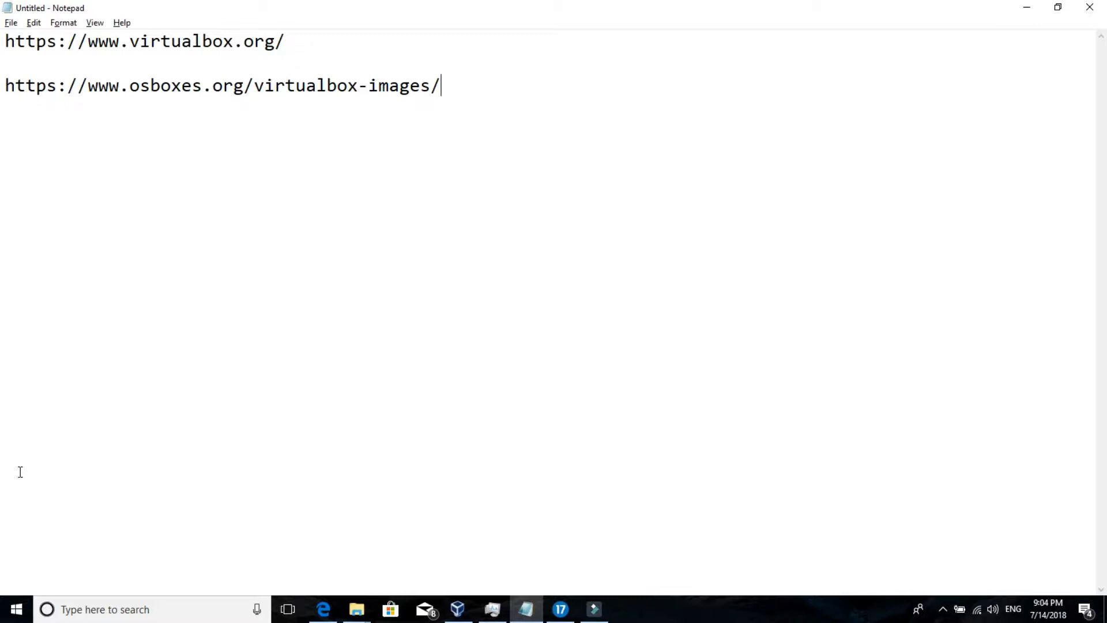
pyautogui.click(16, 610)
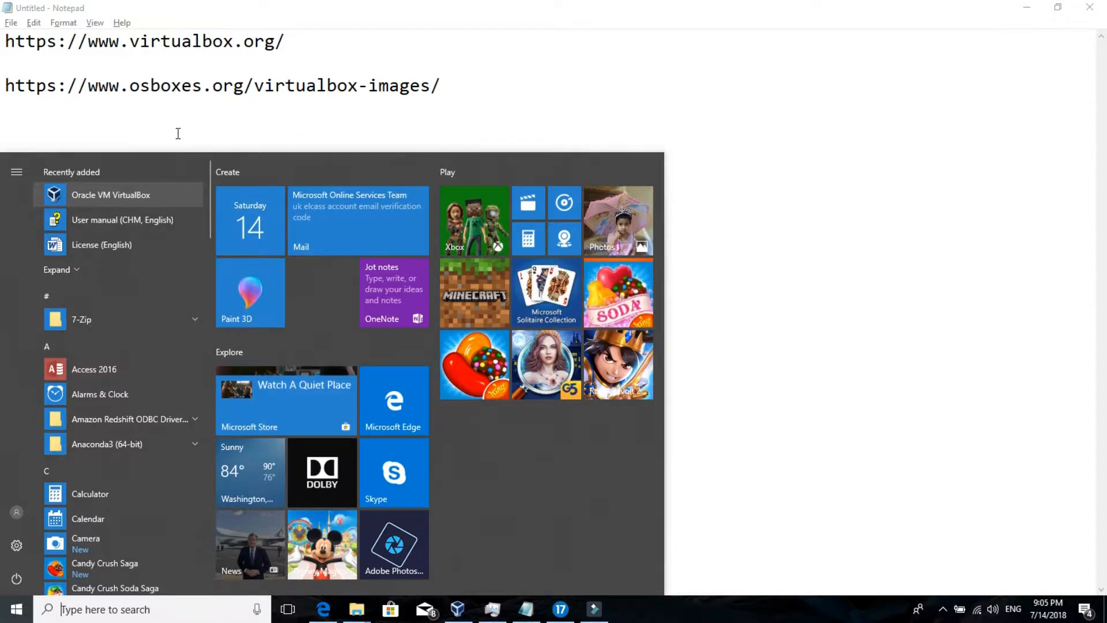
pyautogui.click(194, 112)
pyautogui.click(286, 42)
pyautogui.moveTo(286, 42); pyautogui.dragTo(6, 34)
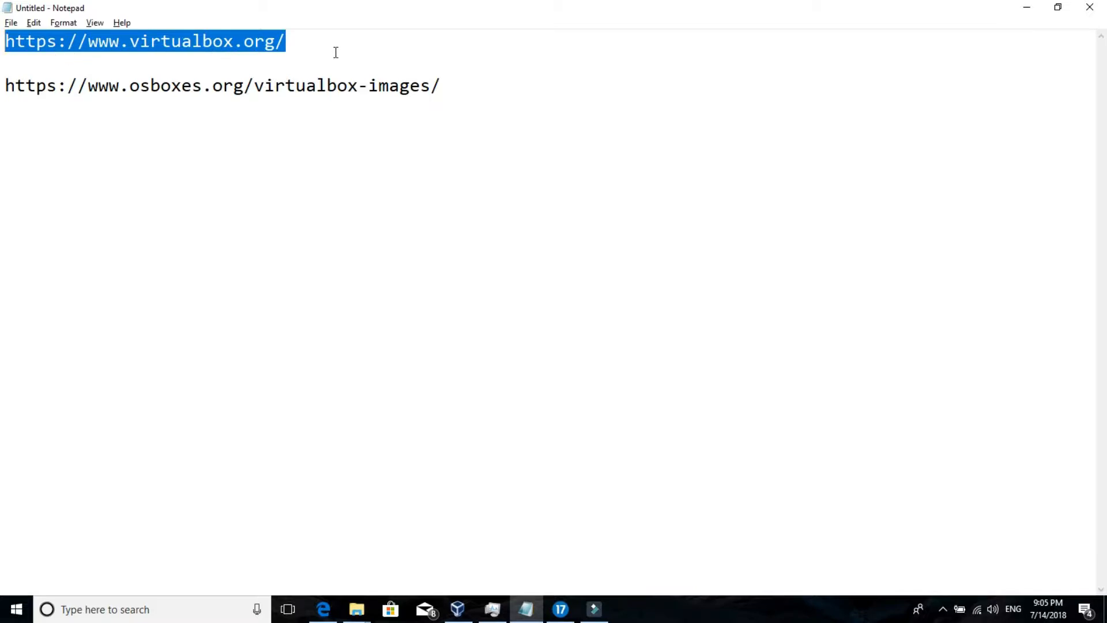
pyautogui.click(315, 33)
pyautogui.click(297, 40)
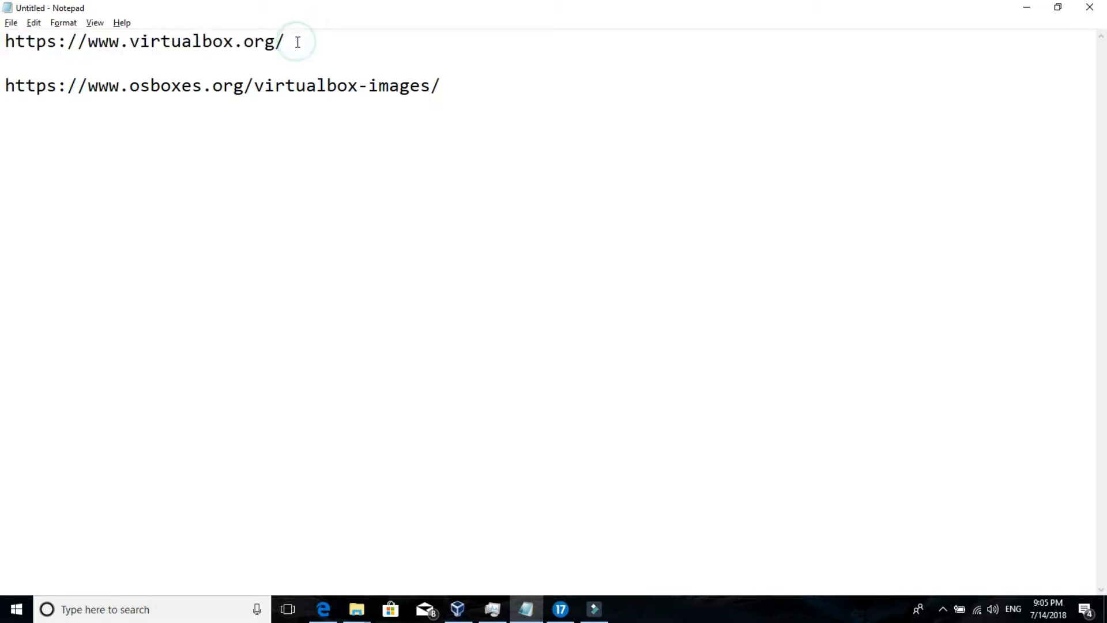
pyautogui.click(15, 614)
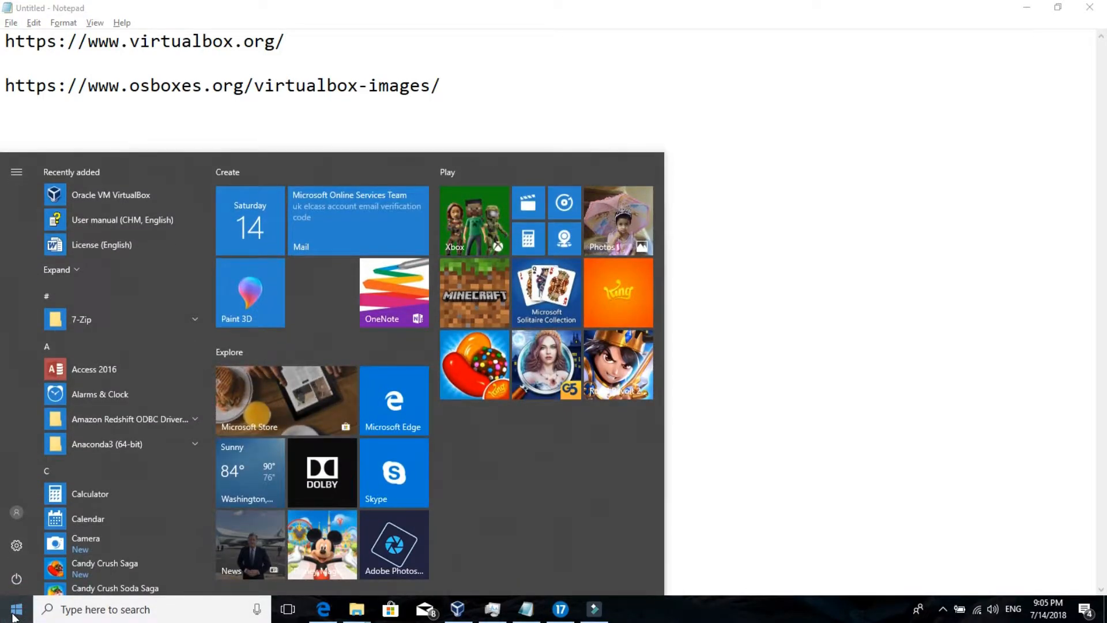
pyautogui.click(15, 616)
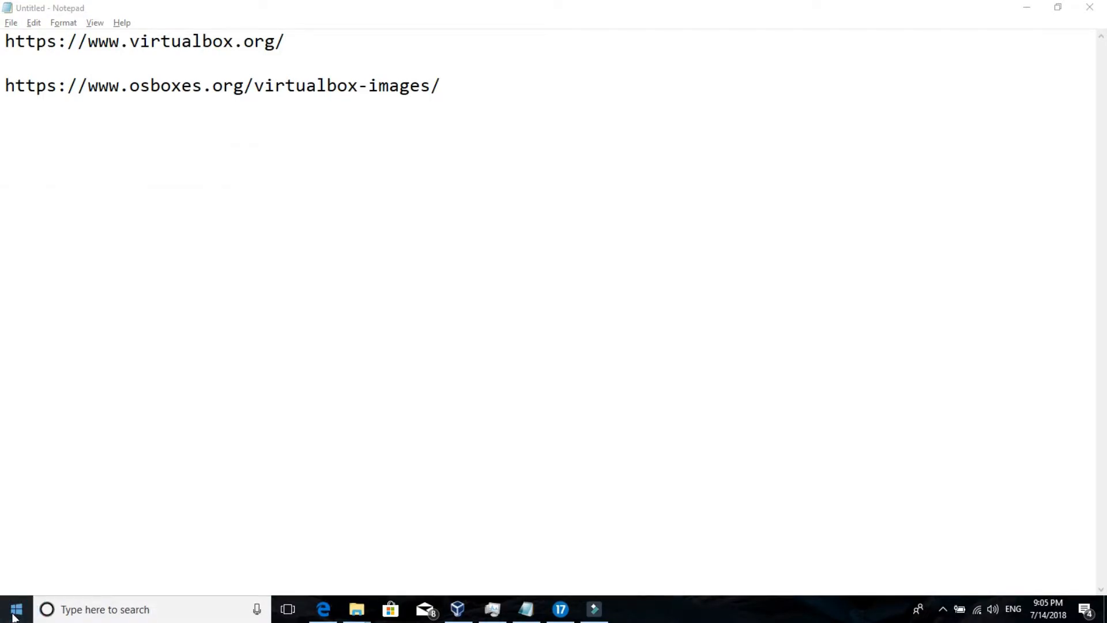
pyautogui.click(329, 45)
pyautogui.moveTo(329, 45); pyautogui.dragTo(5, 43)
pyautogui.hotkey('ctrl', 'c')
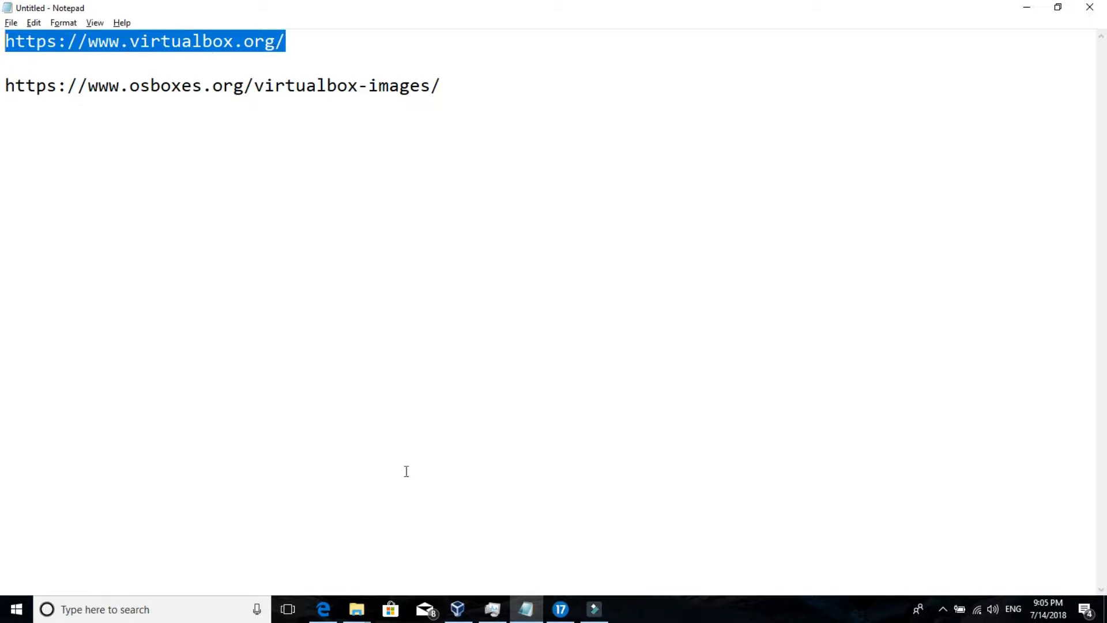
pyautogui.click(326, 609)
pyautogui.click(341, 14)
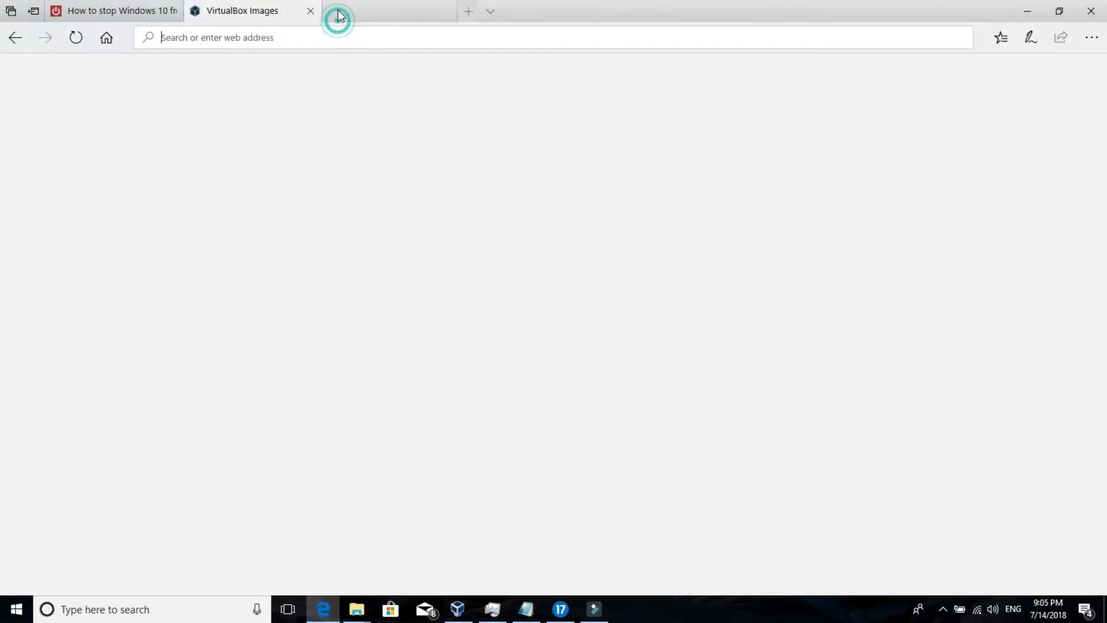
pyautogui.hotkey('ctrl', 'v')
pyautogui.press('Return')
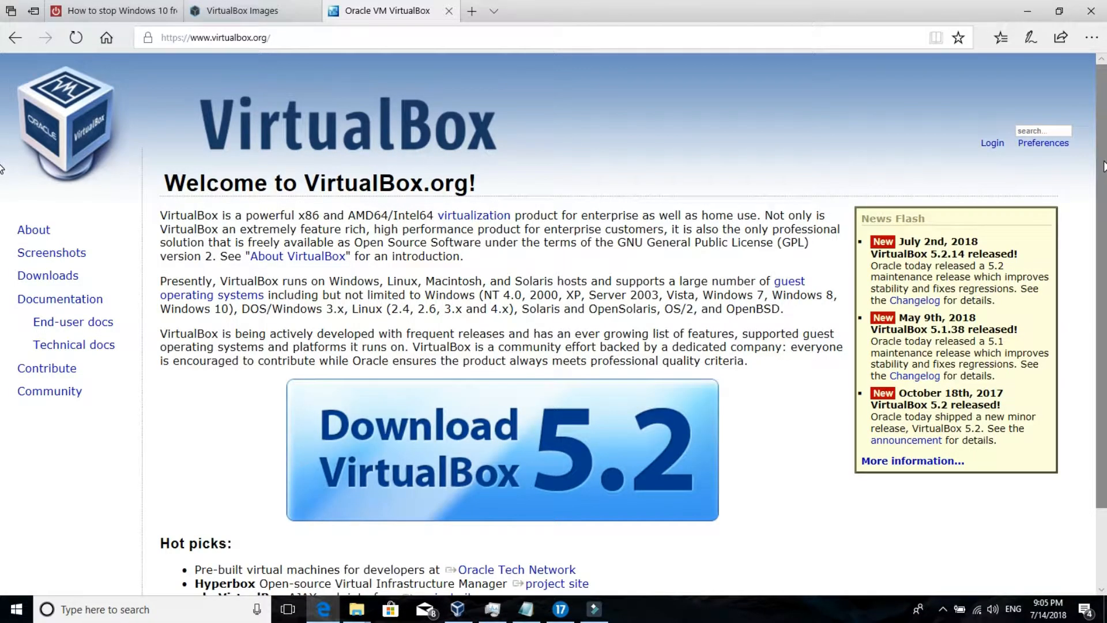
pyautogui.scroll(-2, 566, 349)
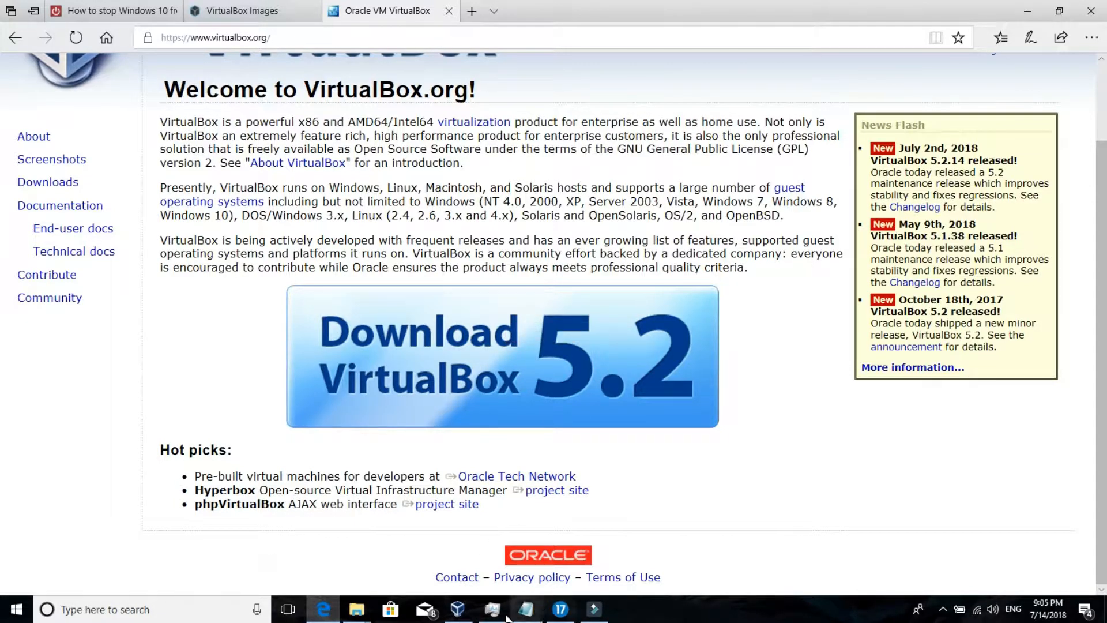
# Step: Switch to Oracle VM VirtualBox Manager and look over its main window and machine list
pyautogui.click(466, 615)
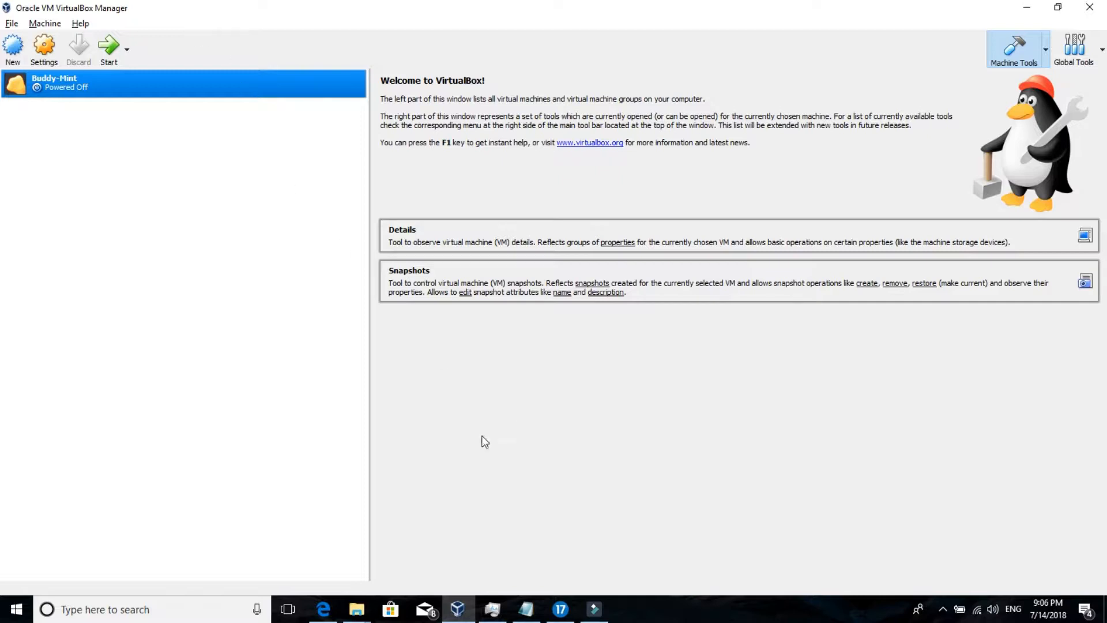
pyautogui.click(537, 613)
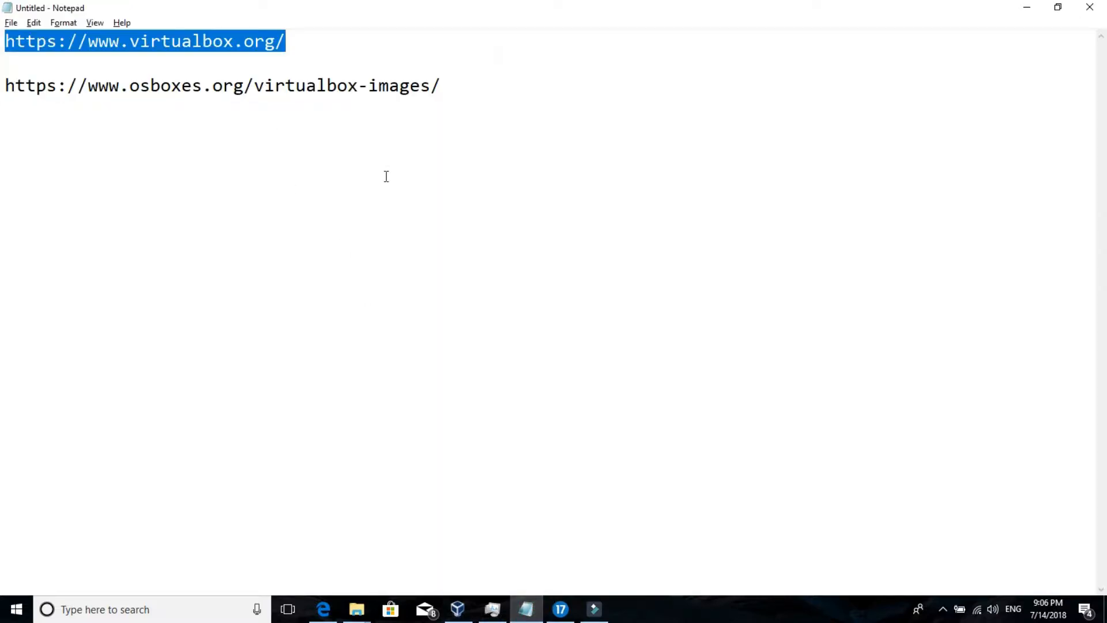
pyautogui.click(462, 91)
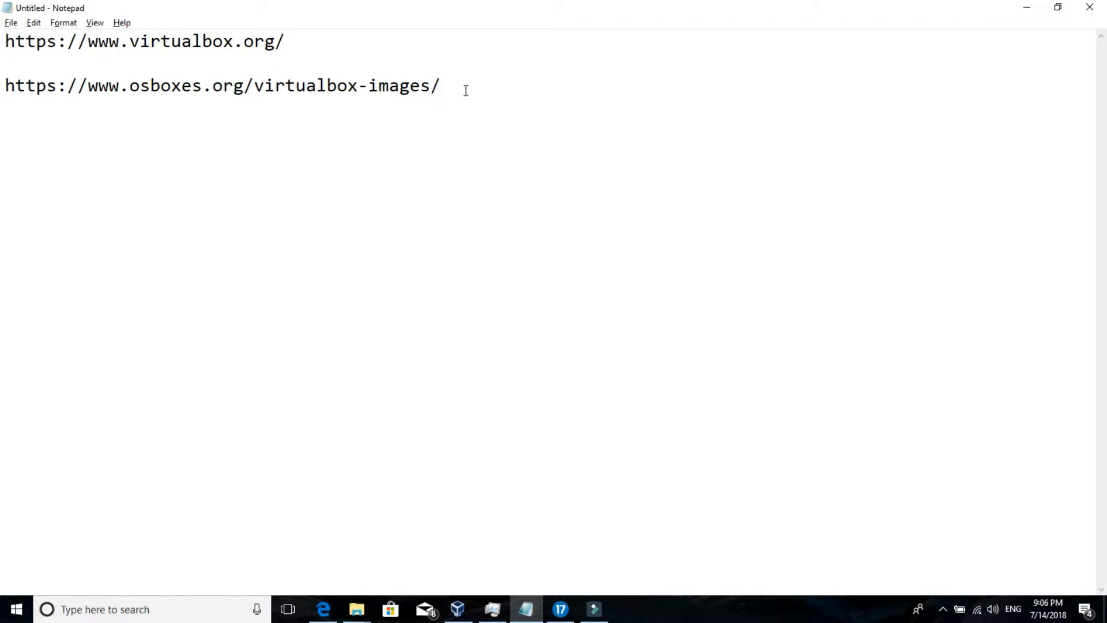
pyautogui.click(459, 607)
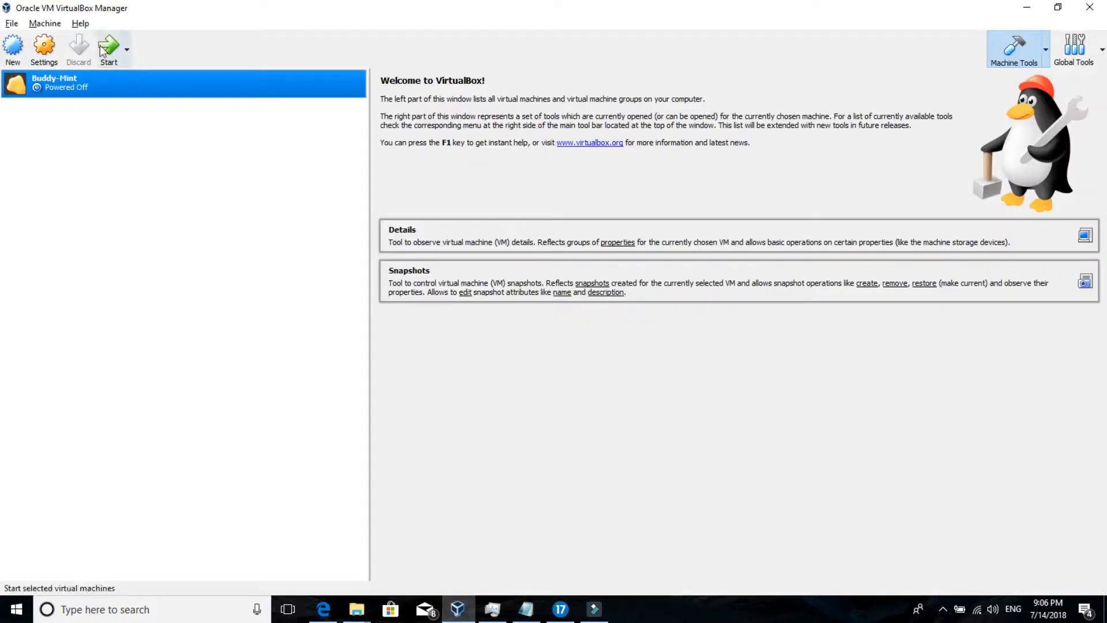
# Step: Switch to Notepad and annotate the virtualbox.org link with "--> virtual machine or virtual box"
pyautogui.click(529, 611)
pyautogui.click(468, 88)
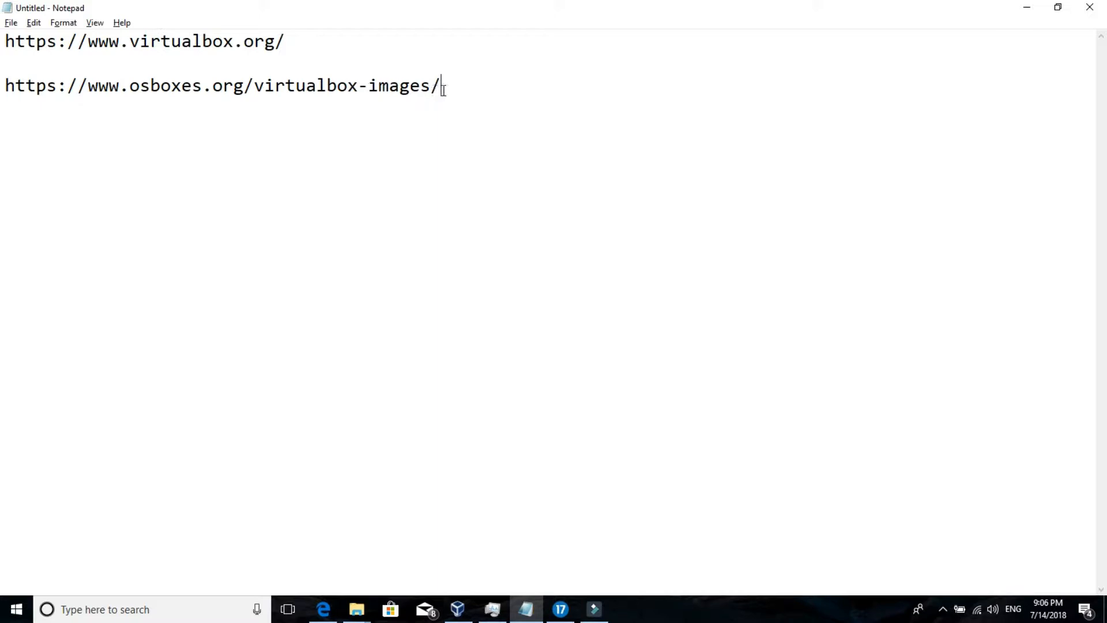
pyautogui.moveTo(441, 86); pyautogui.dragTo(7, 78)
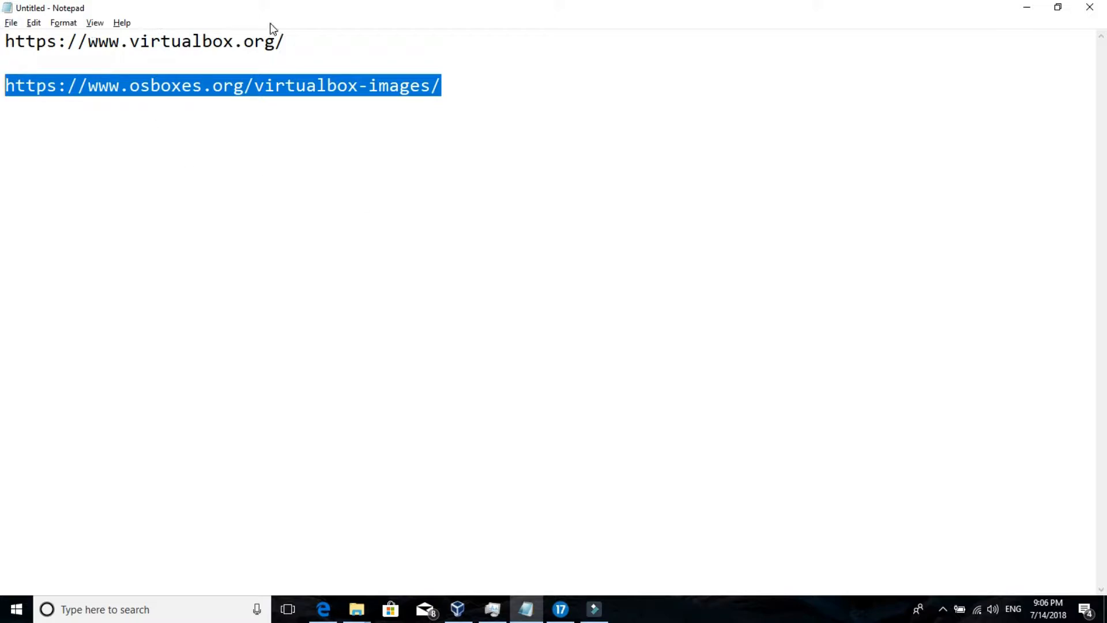
pyautogui.click(294, 39)
pyautogui.write('--')
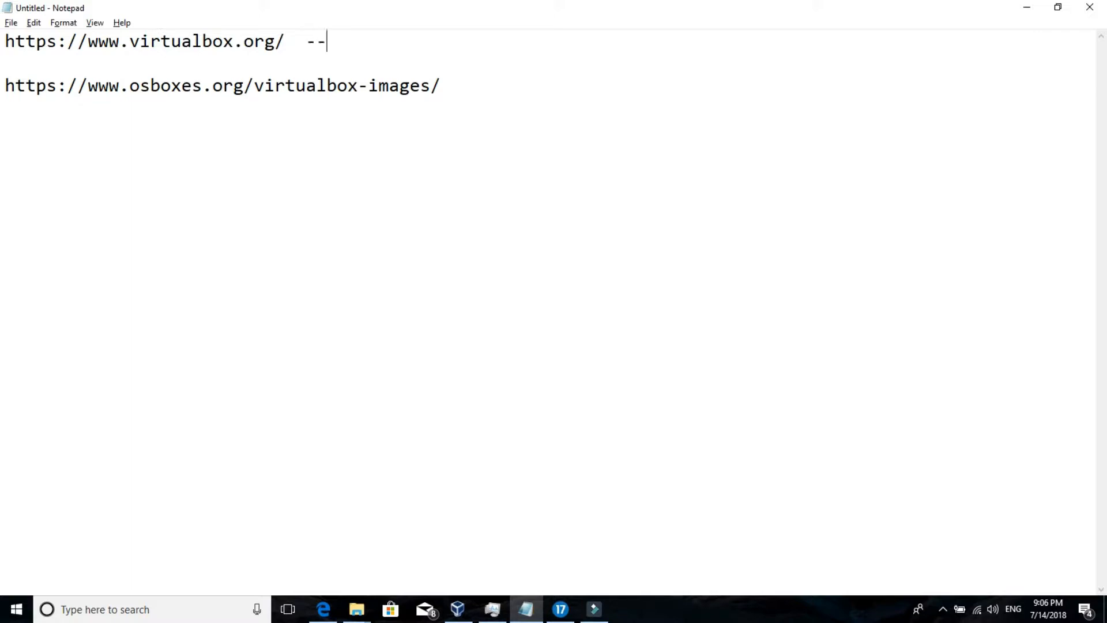
pyautogui.write('> virtual machine o')
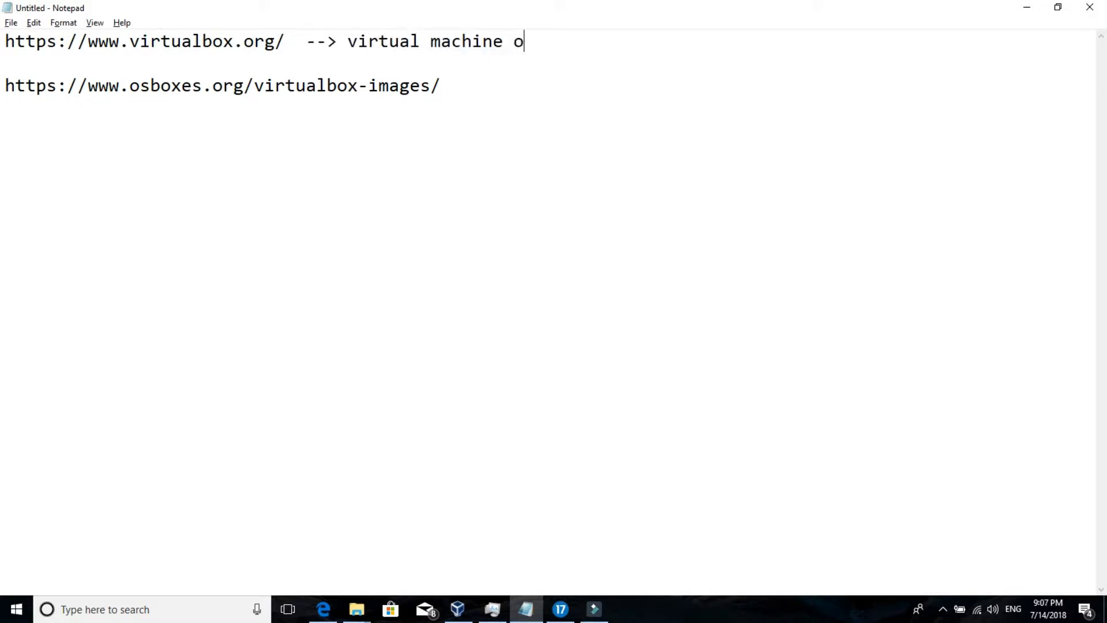
pyautogui.write('r virtual box')
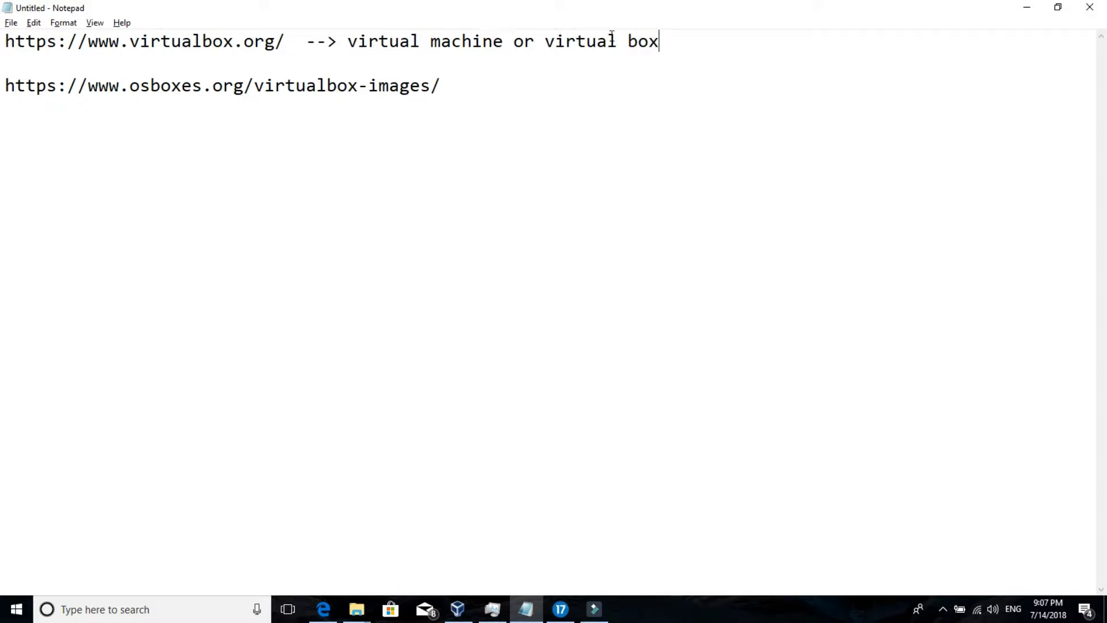
# Step: Annotate the osboxes.org link with "--> OS images"
pyautogui.click(460, 84)
pyautogui.write('-->')
pyautogui.write('OS images')
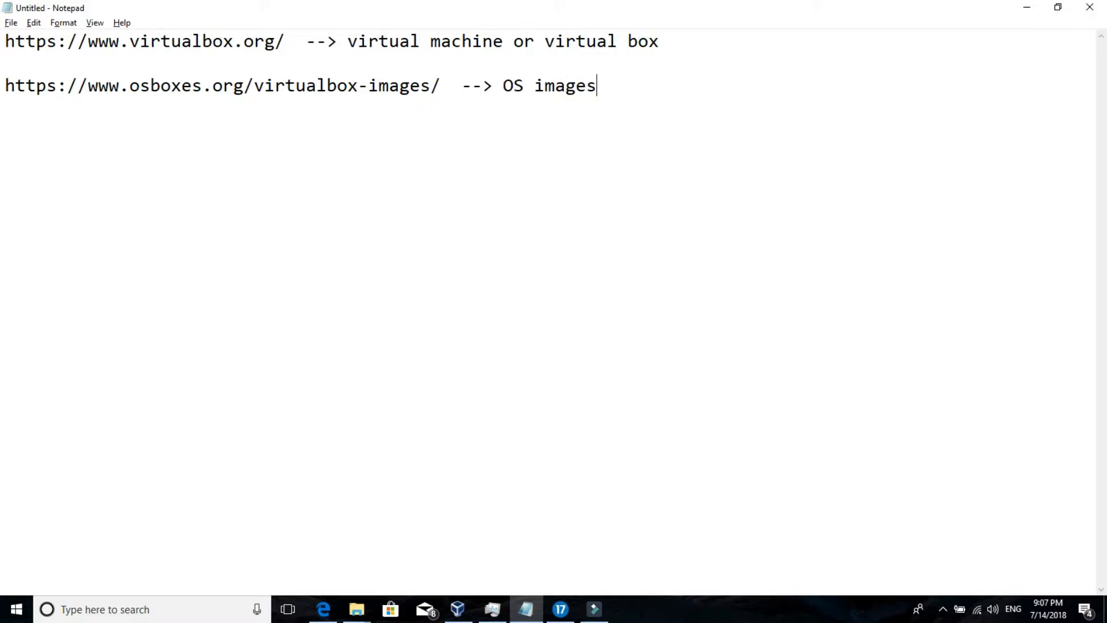
# Step: Switch to the osboxes.org VirtualBox Images page in Microsoft Edge and expand the Linux Mint entry
pyautogui.moveTo(442, 89); pyautogui.dragTo(7, 112)
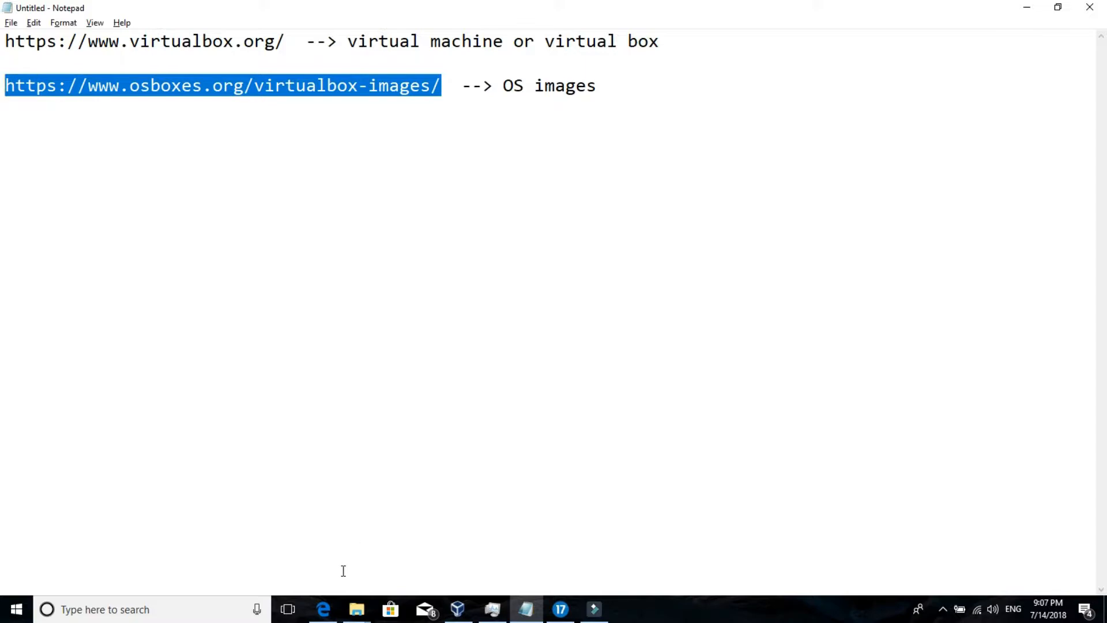
pyautogui.click(323, 609)
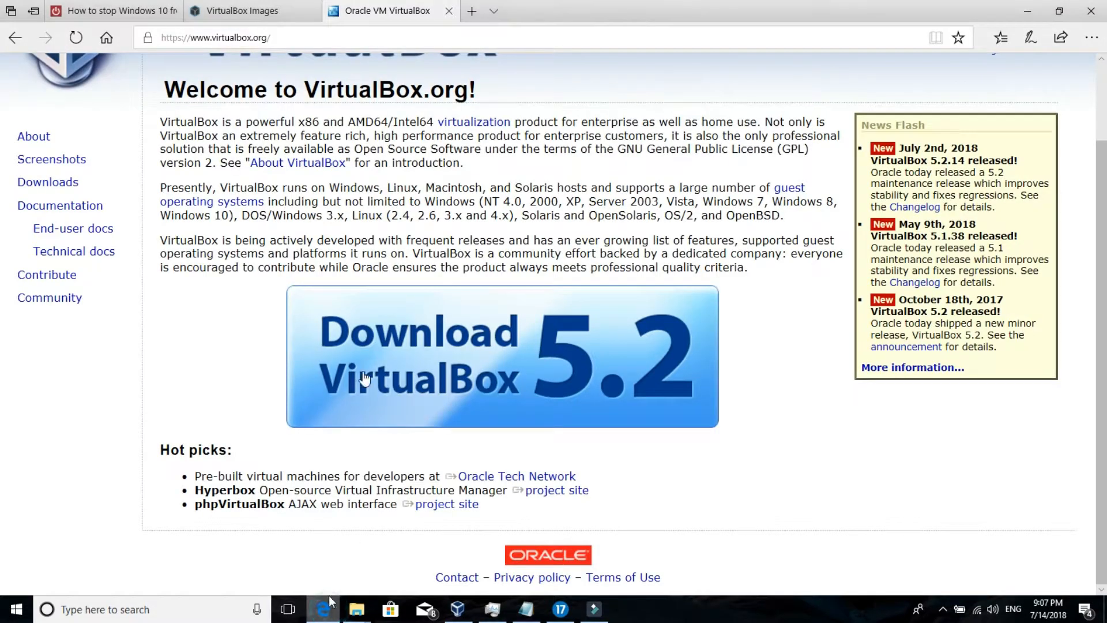
pyautogui.click(248, 23)
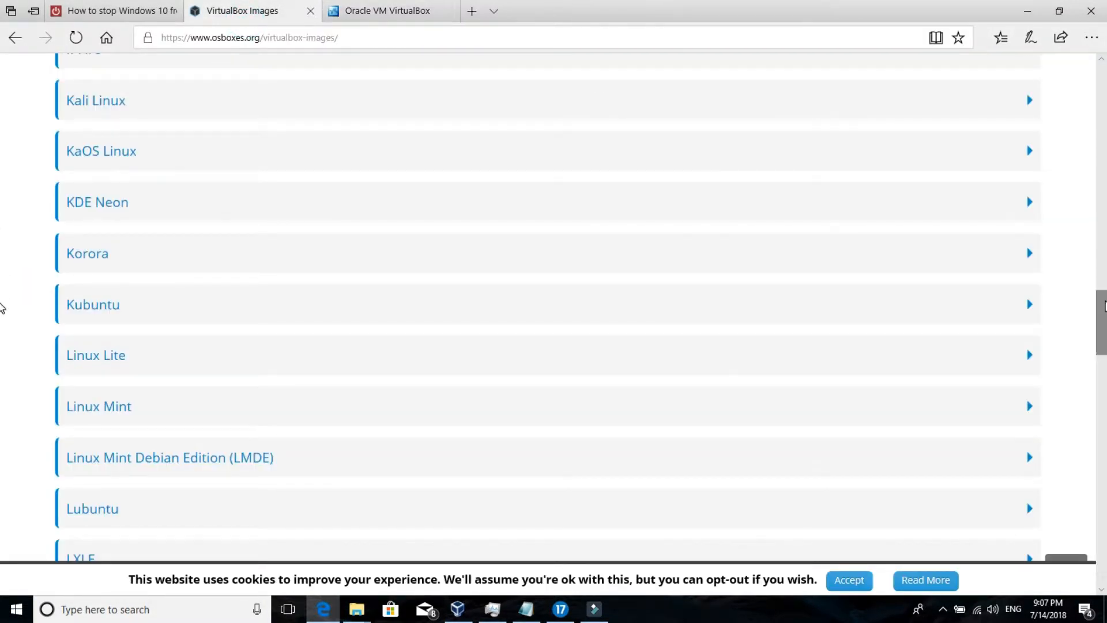
pyautogui.moveTo(1105, 305); pyautogui.dragTo(1105, 84)
pyautogui.scroll(-15, 3, 86)
pyautogui.scroll(-8, 3, 222)
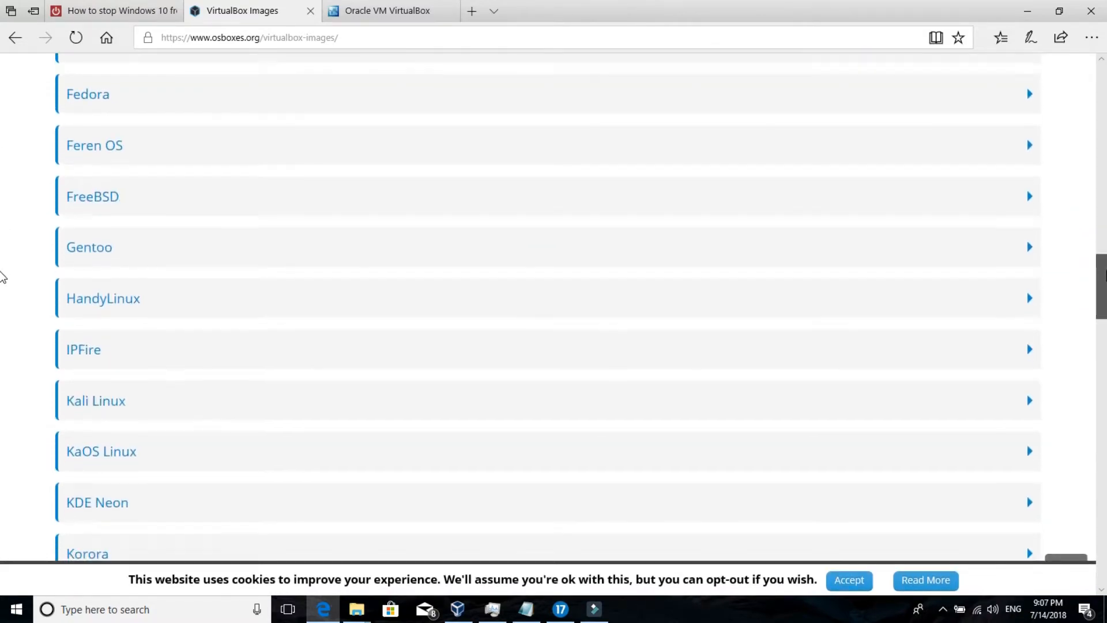
pyautogui.scroll(-6, 3, 277)
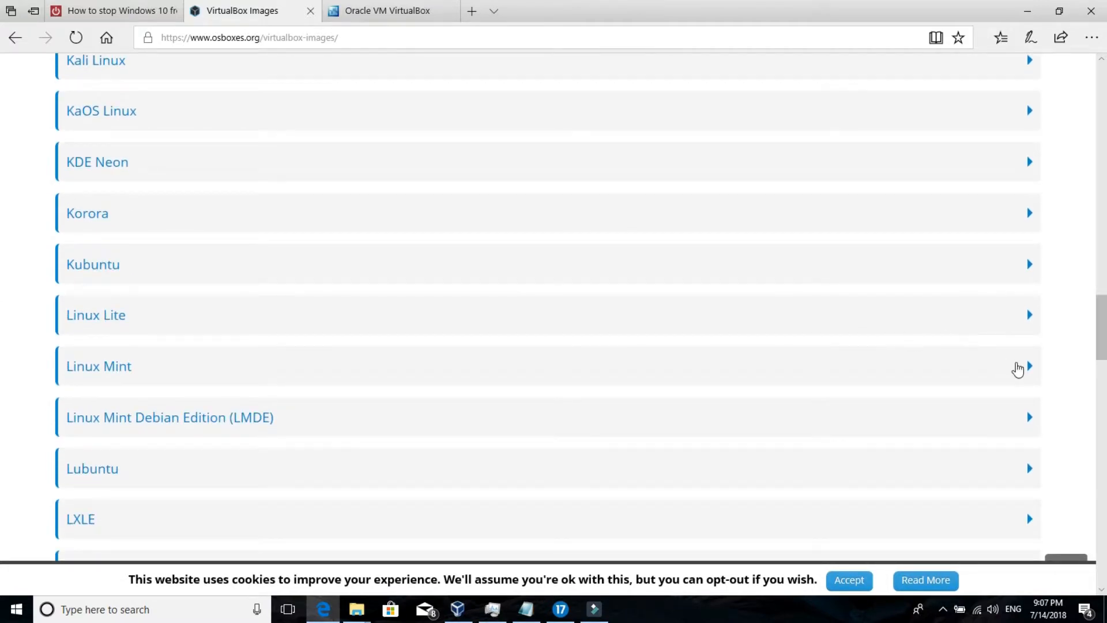
pyautogui.click(1018, 369)
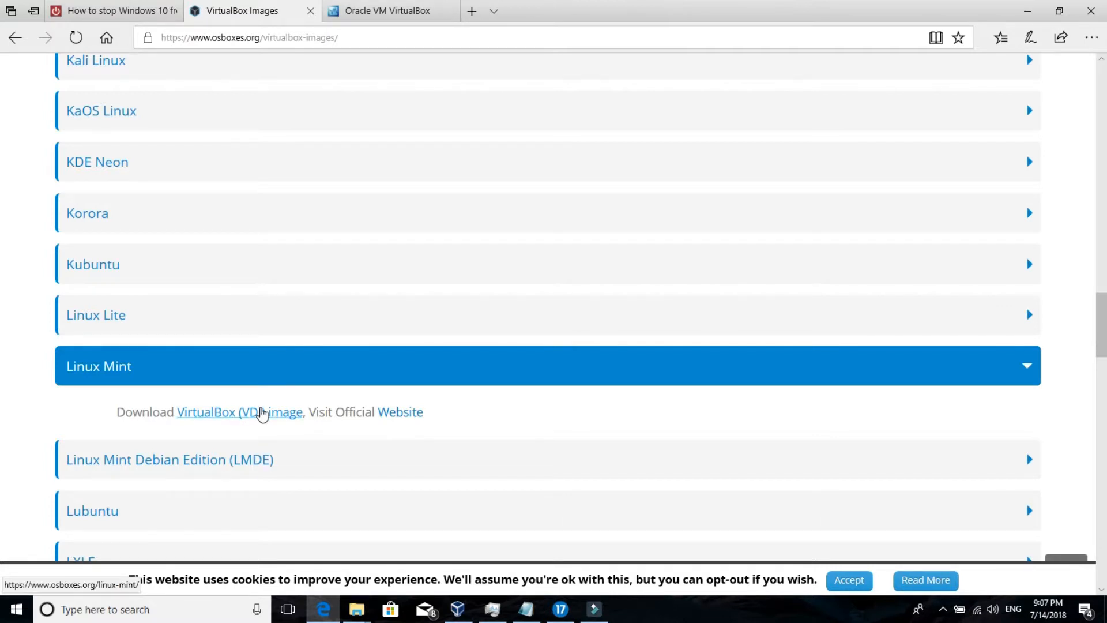
# Step: Switch to the Desktop folder in File Explorer and examine the Linux-Mint_18.3_Cinnamon-VB-32bit archive and the contents of the 32bit folder
pyautogui.click(357, 609)
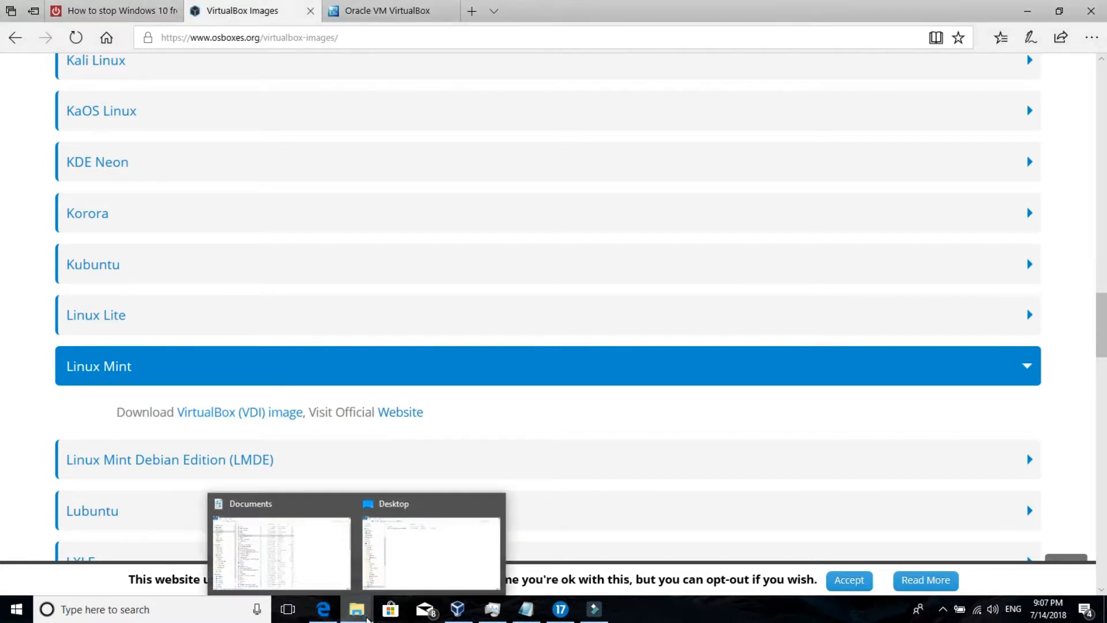
pyautogui.click(383, 580)
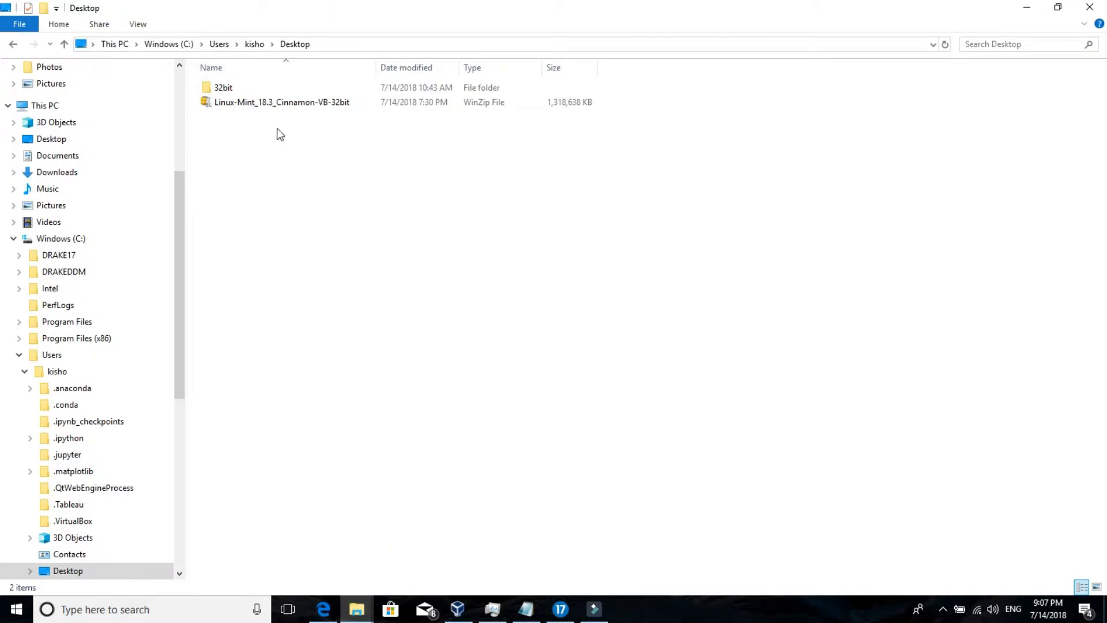
pyautogui.click(289, 106)
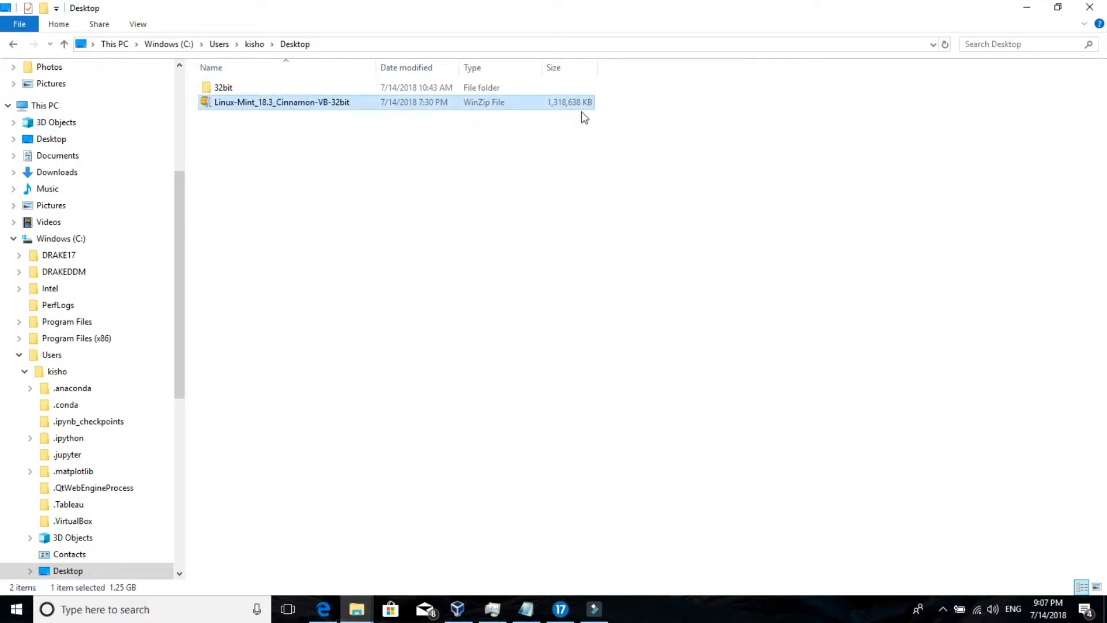
pyautogui.click(269, 87)
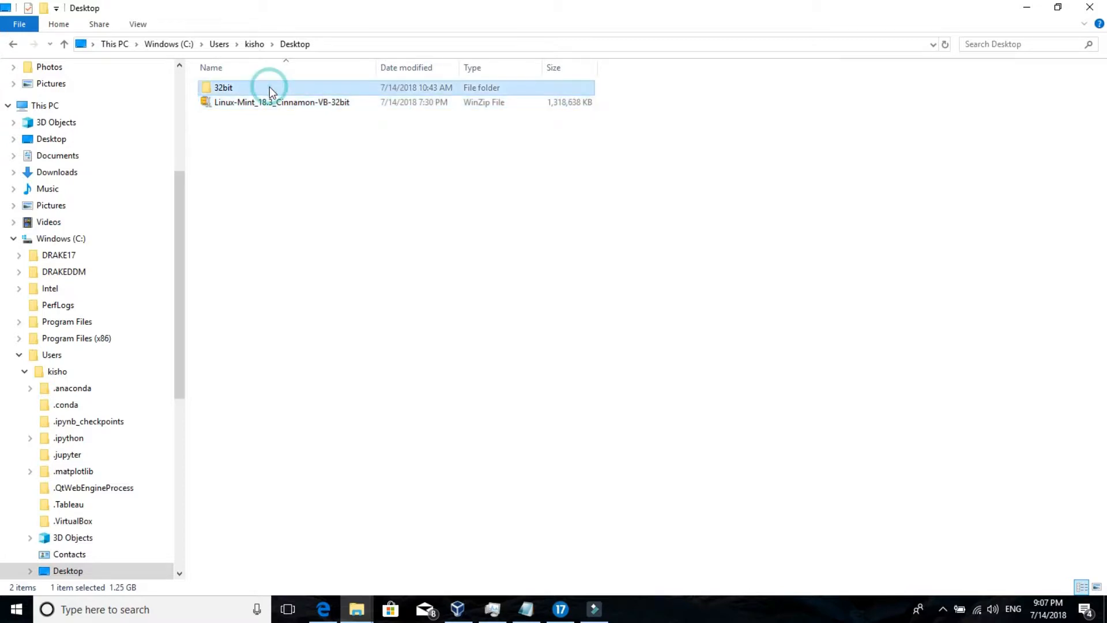
pyautogui.doubleClick(224, 88)
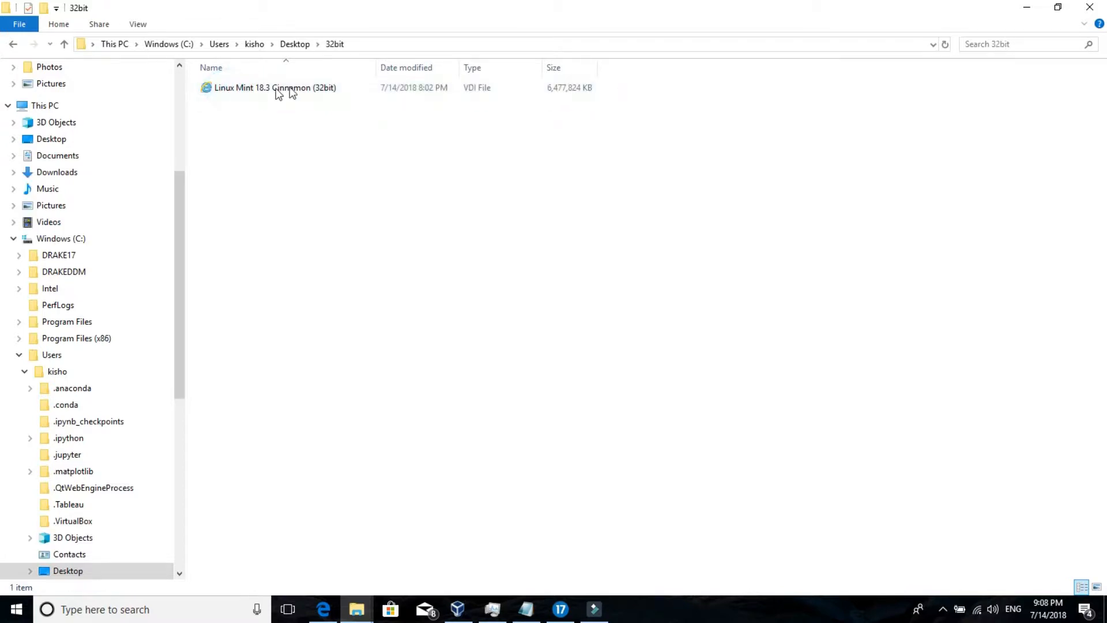
pyautogui.click(308, 46)
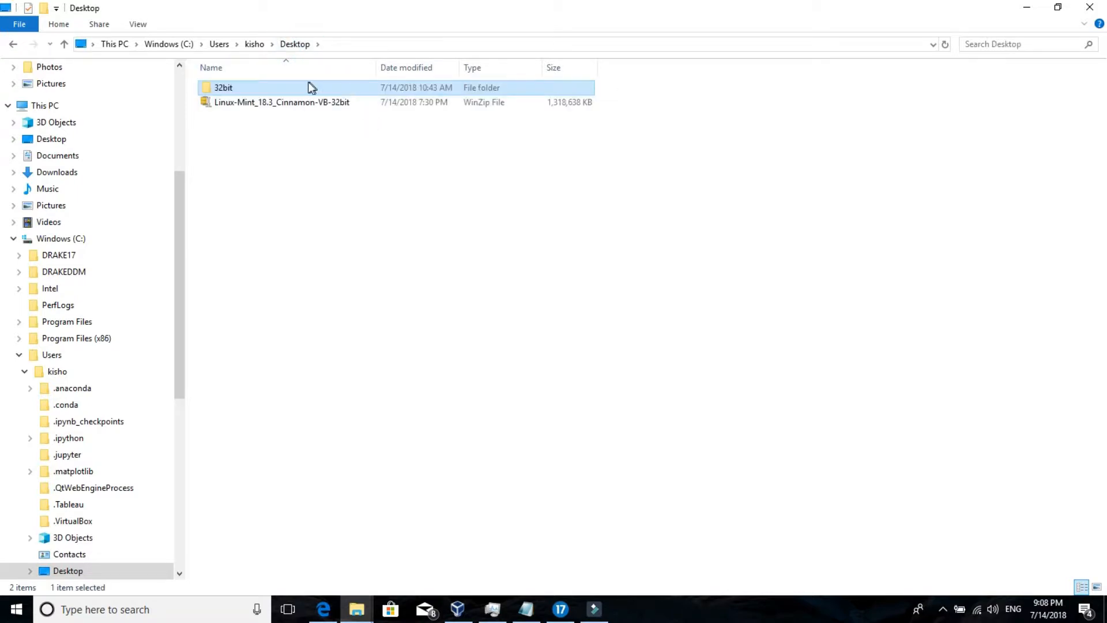
pyautogui.click(317, 103)
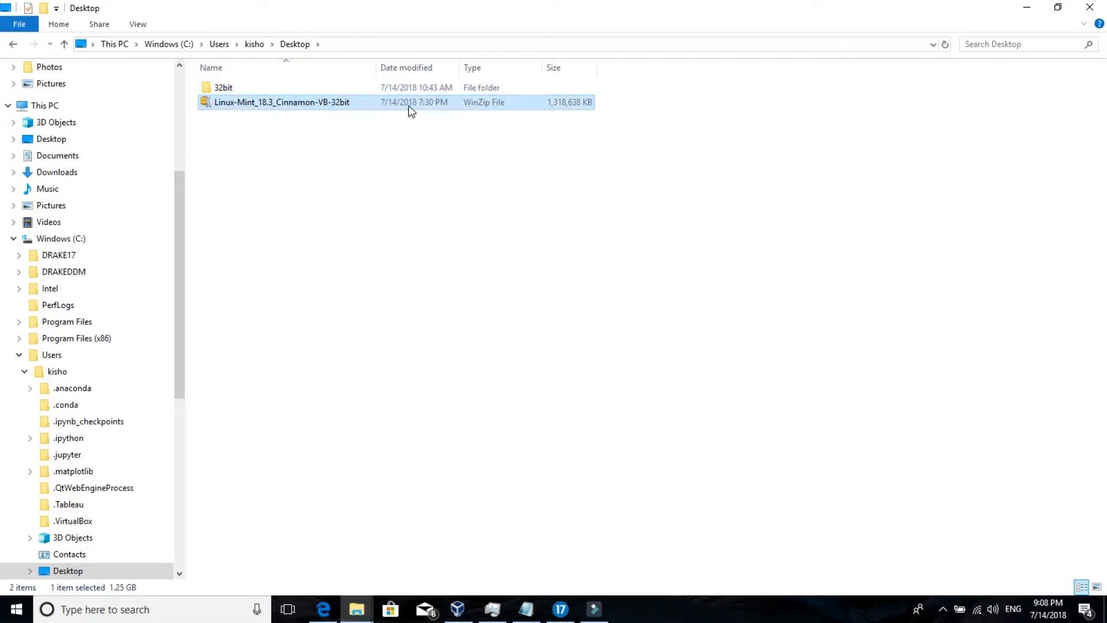
pyautogui.click(240, 86)
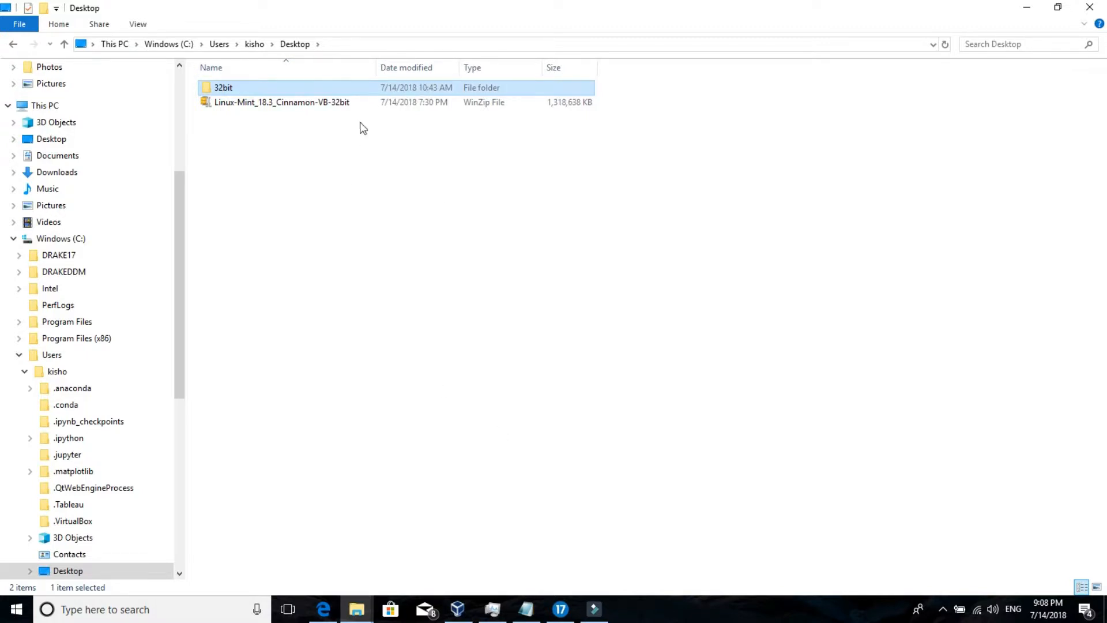
pyautogui.doubleClick(415, 93)
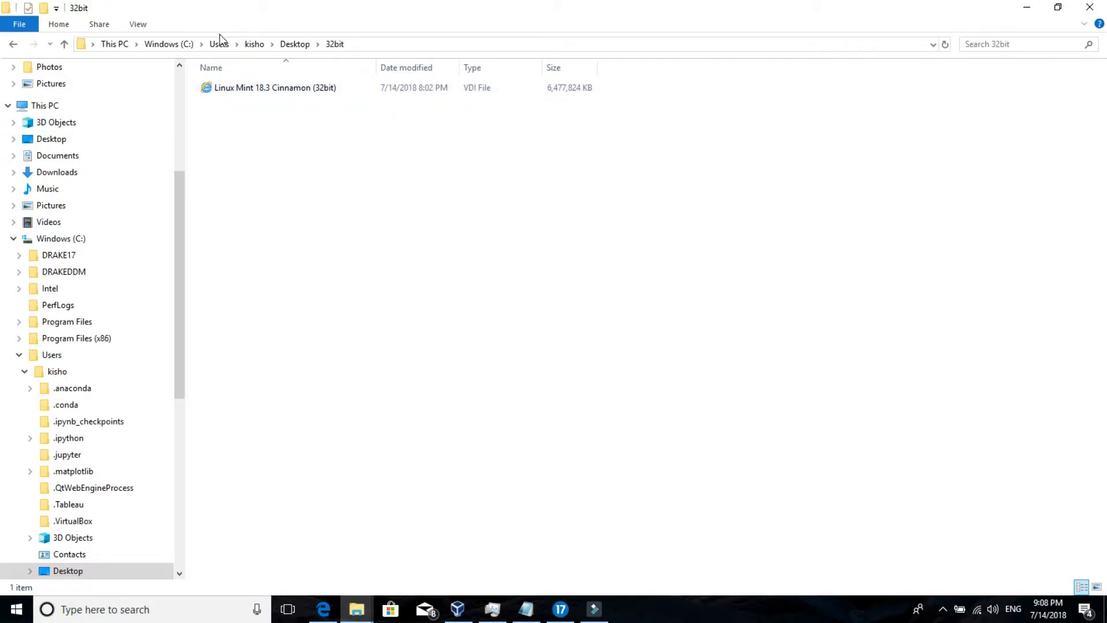
pyautogui.click(310, 46)
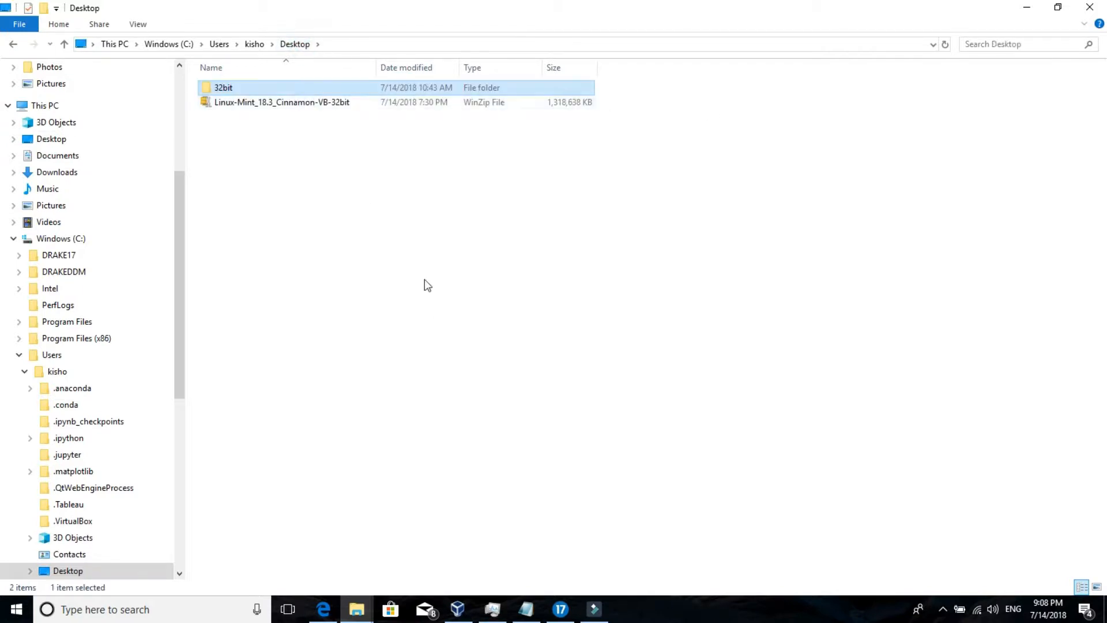
# Step: Switch to VirtualBox Manager, highlight the virtualbox.org link in Notepad as its source, and return to VirtualBox Manager
pyautogui.click(457, 610)
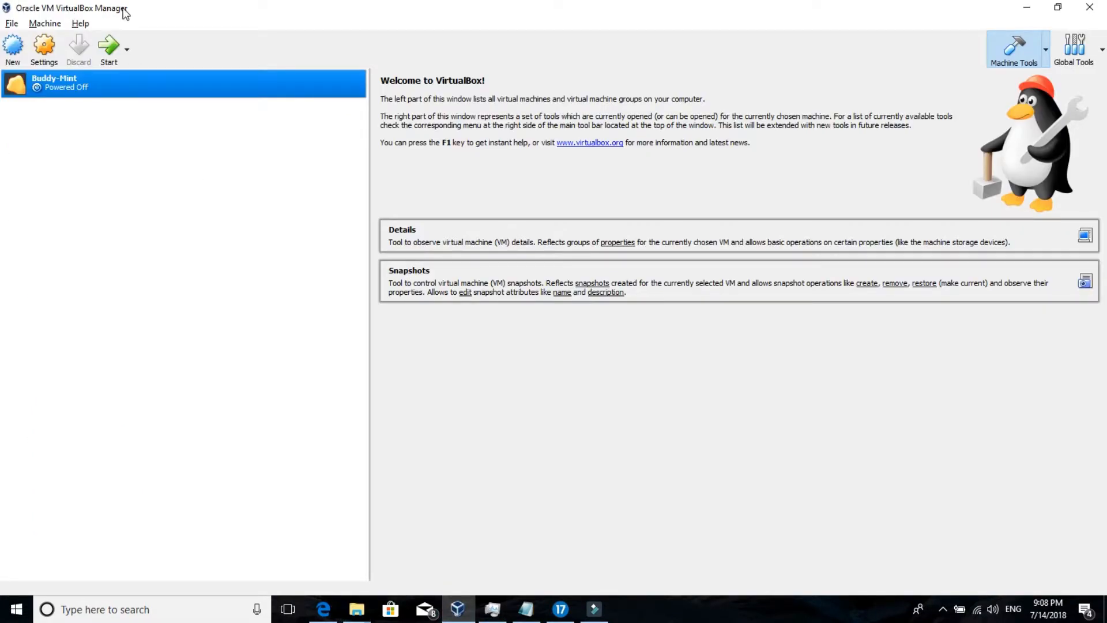
pyautogui.hotkey('alt', 'Tab')
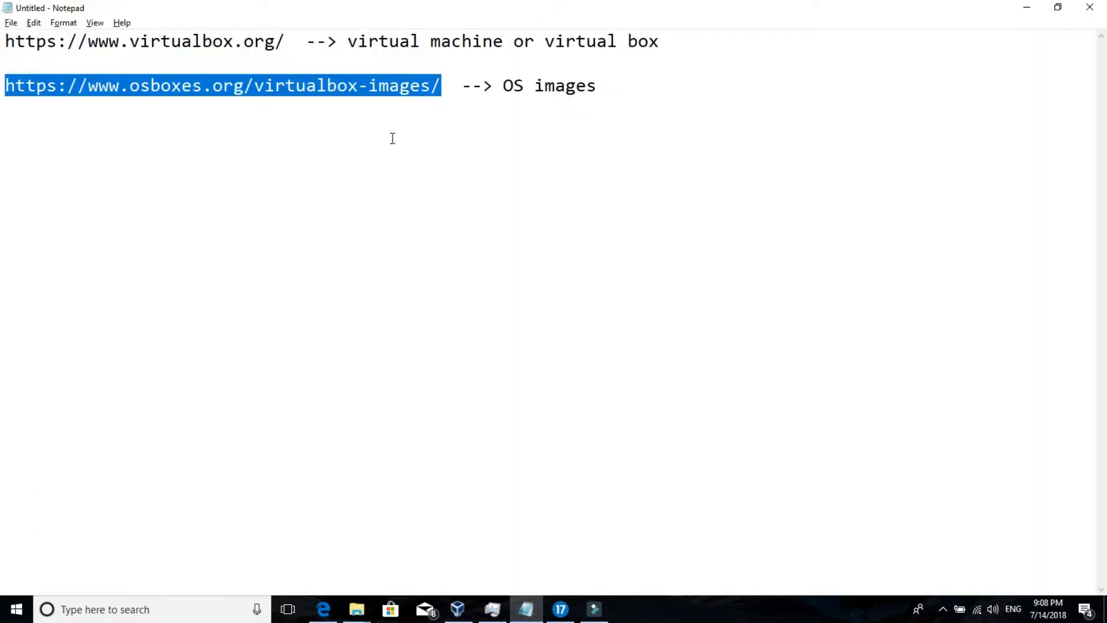
pyautogui.click(287, 45)
pyautogui.moveTo(286, 44); pyautogui.dragTo(6, 44)
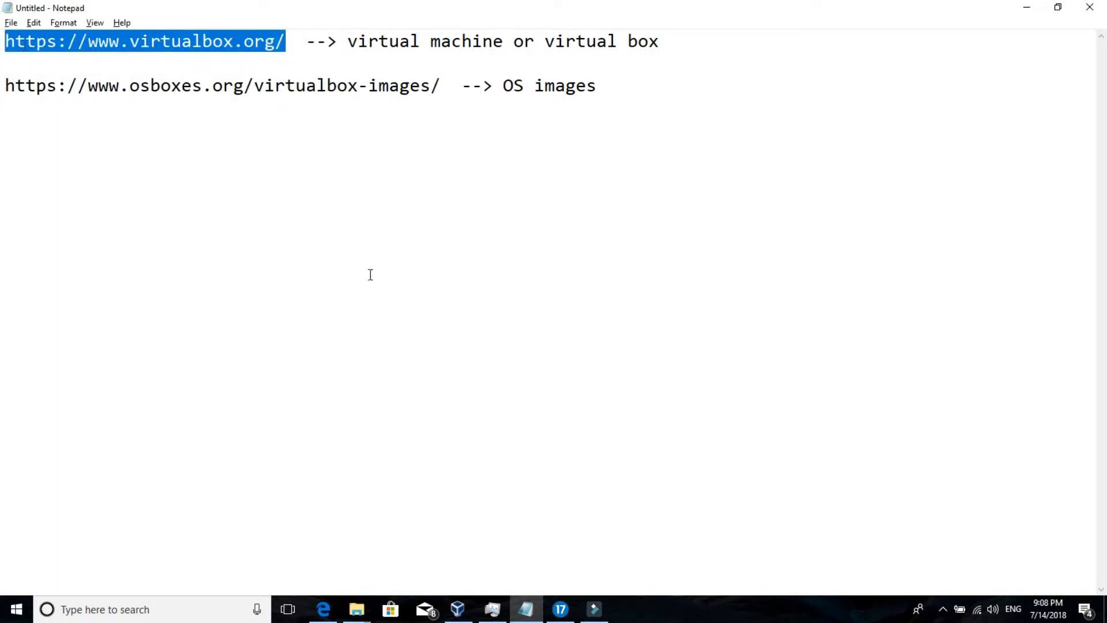
pyautogui.hotkey('alt', 'Tab')
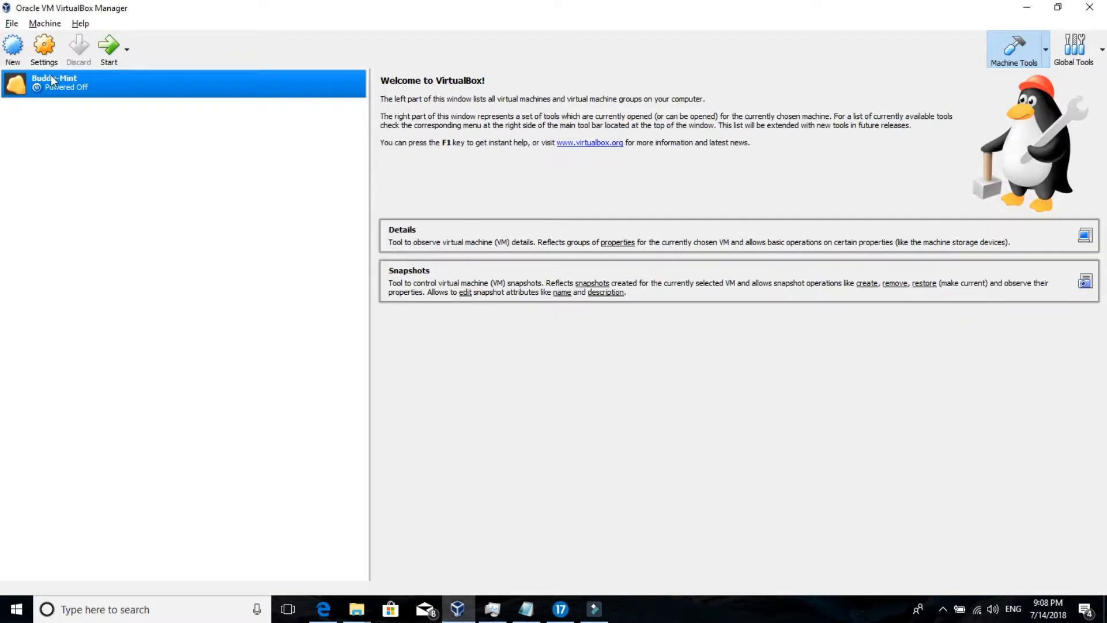
# Step: Start a new virtual machine named Buddy-mint1 with type Linux and an Other Linux version, and proceed to the memory size
pyautogui.click(14, 52)
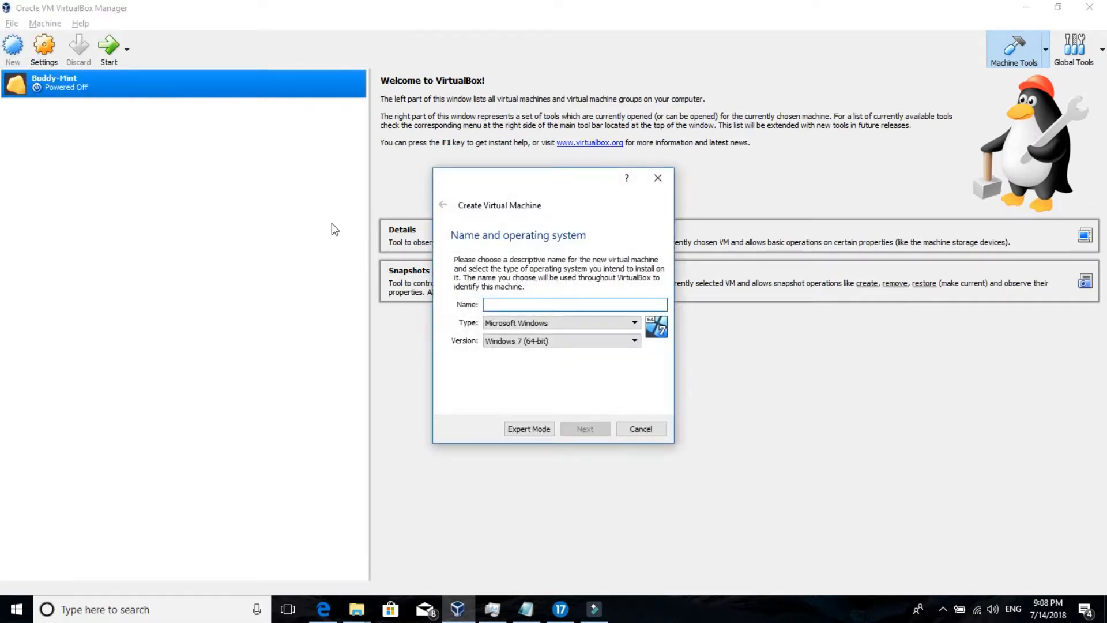
pyautogui.write('Buddy-mint1')
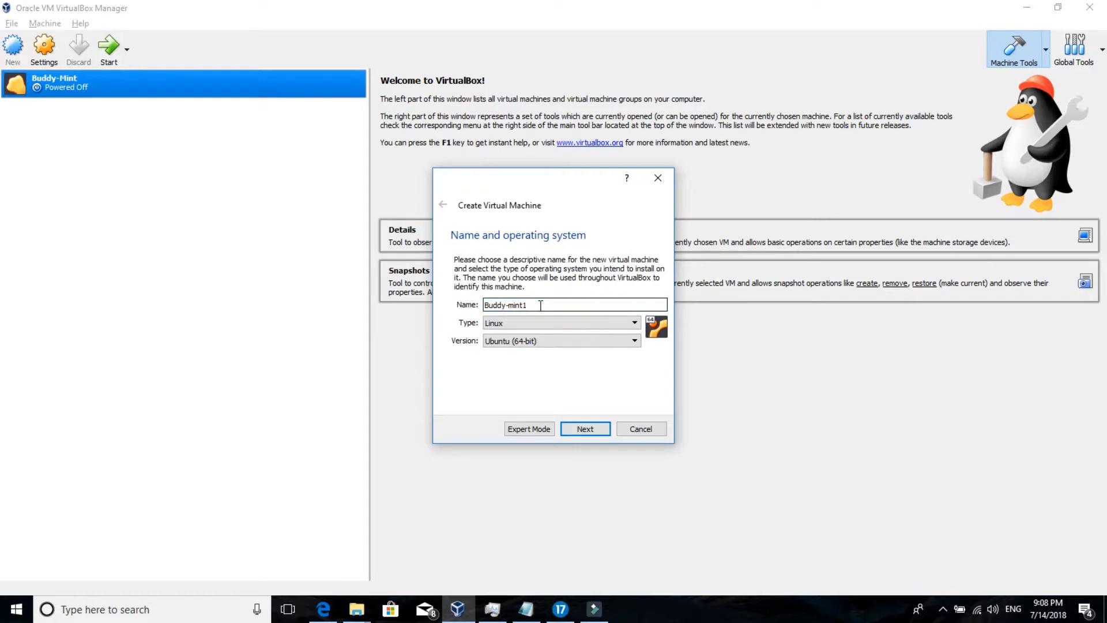
pyautogui.click(616, 343)
pyautogui.moveTo(632, 398)
pyautogui.mouseDown()
pyautogui.moveTo(639, 362)
pyautogui.moveTo(635, 392)
pyautogui.mouseUp()
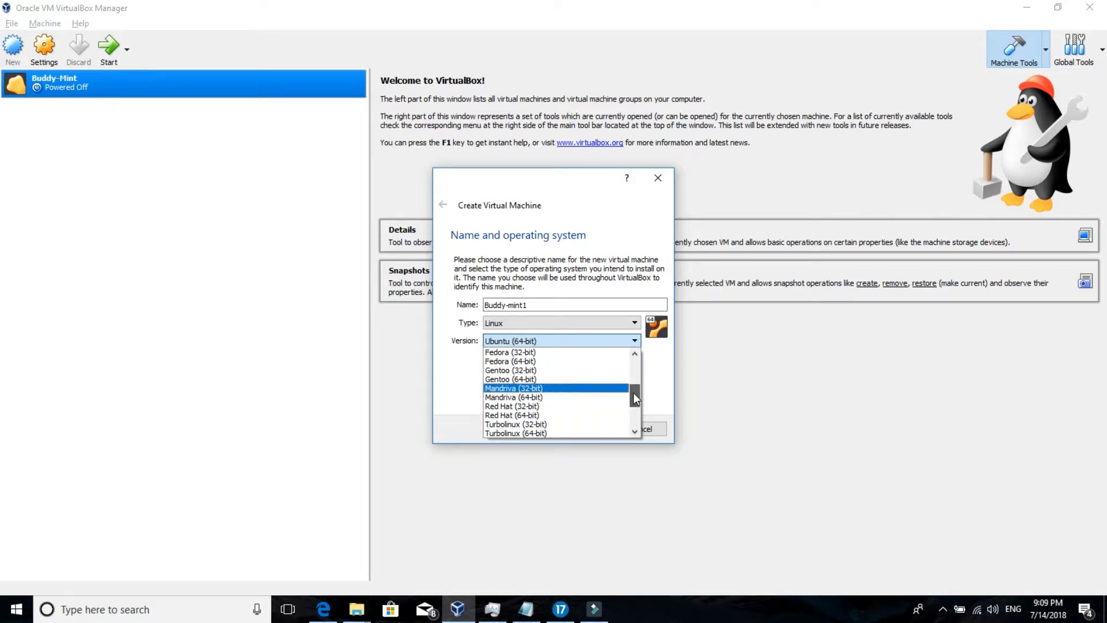
pyautogui.moveTo(634, 393); pyautogui.dragTo(632, 414)
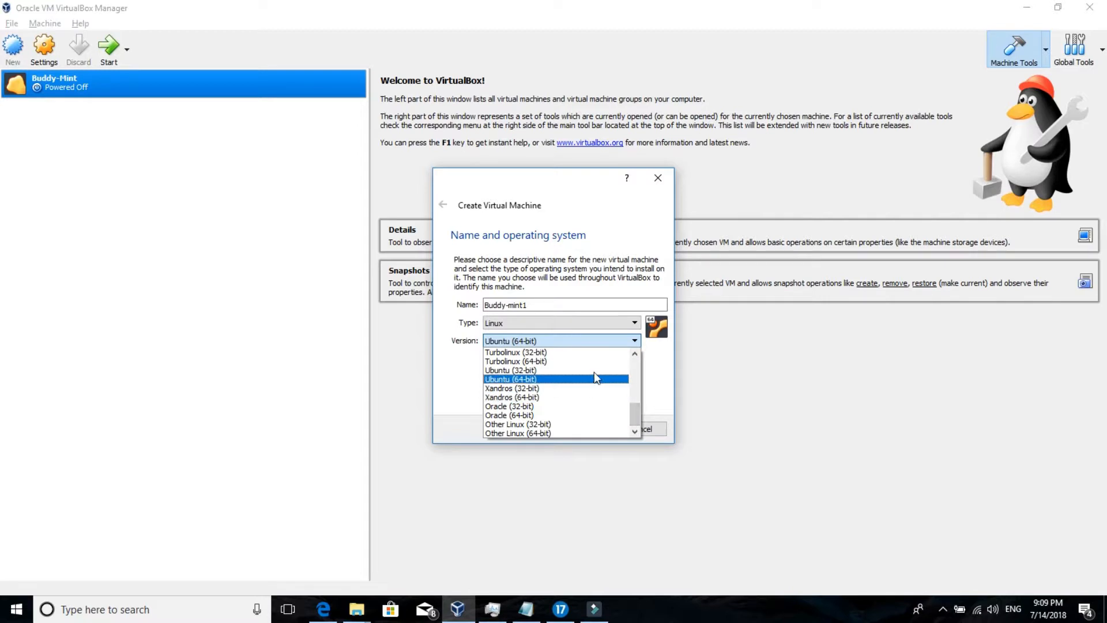
pyautogui.click(526, 428)
pyautogui.click(575, 429)
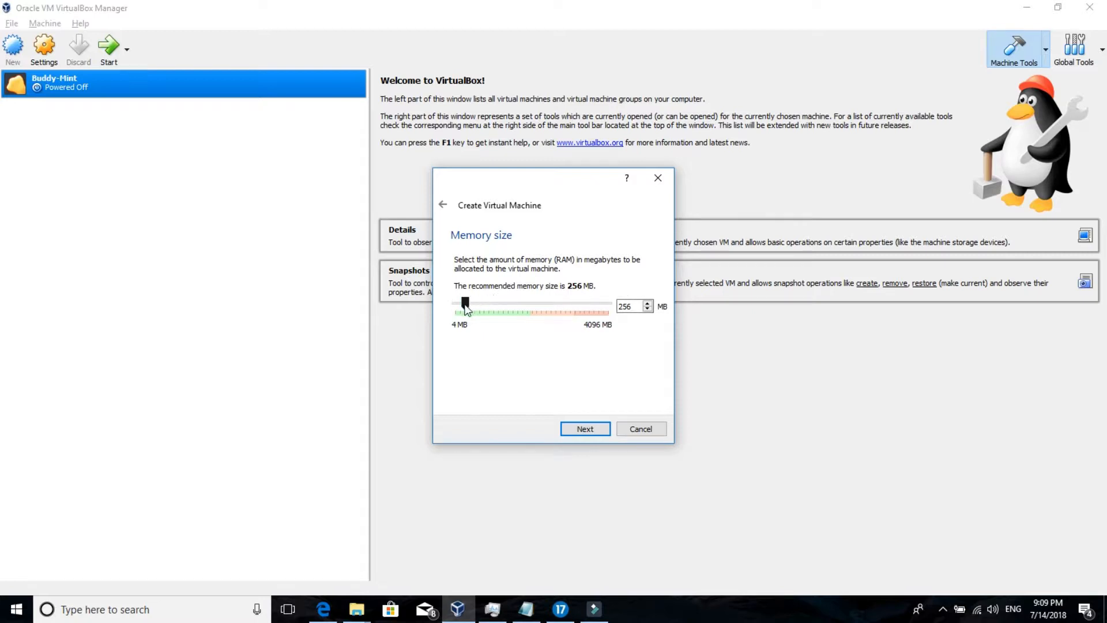
# Step: Raise the new machine's memory size, review the virtual hard disk options with Create a virtual hard disk now selected, and cancel the wizard
pyautogui.moveTo(476, 303); pyautogui.dragTo(498, 303)
pyautogui.click(605, 430)
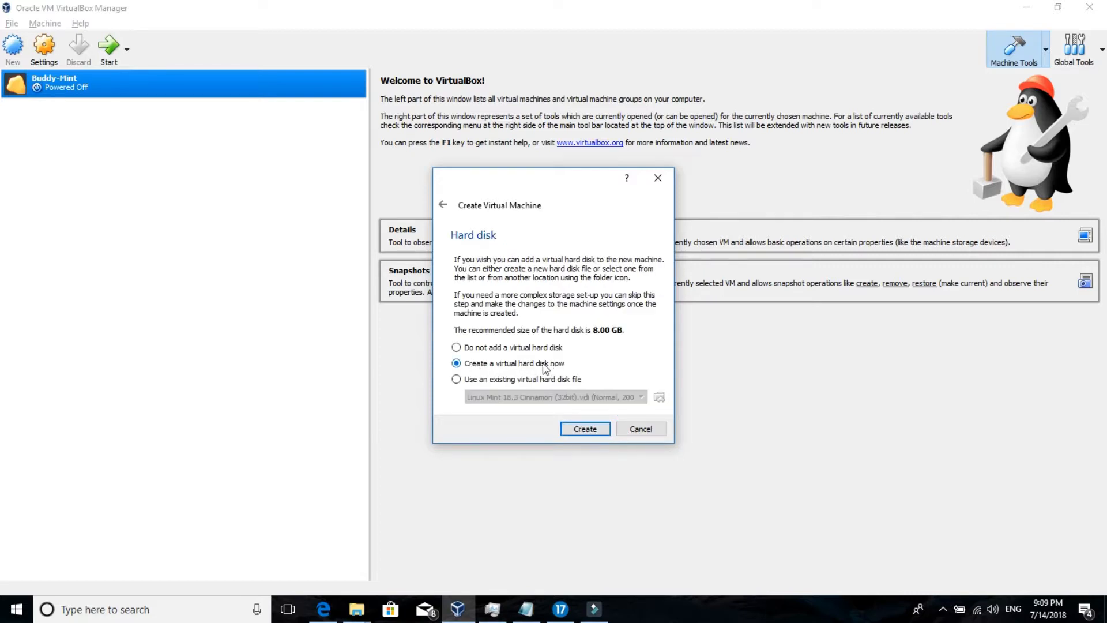
pyautogui.click(594, 433)
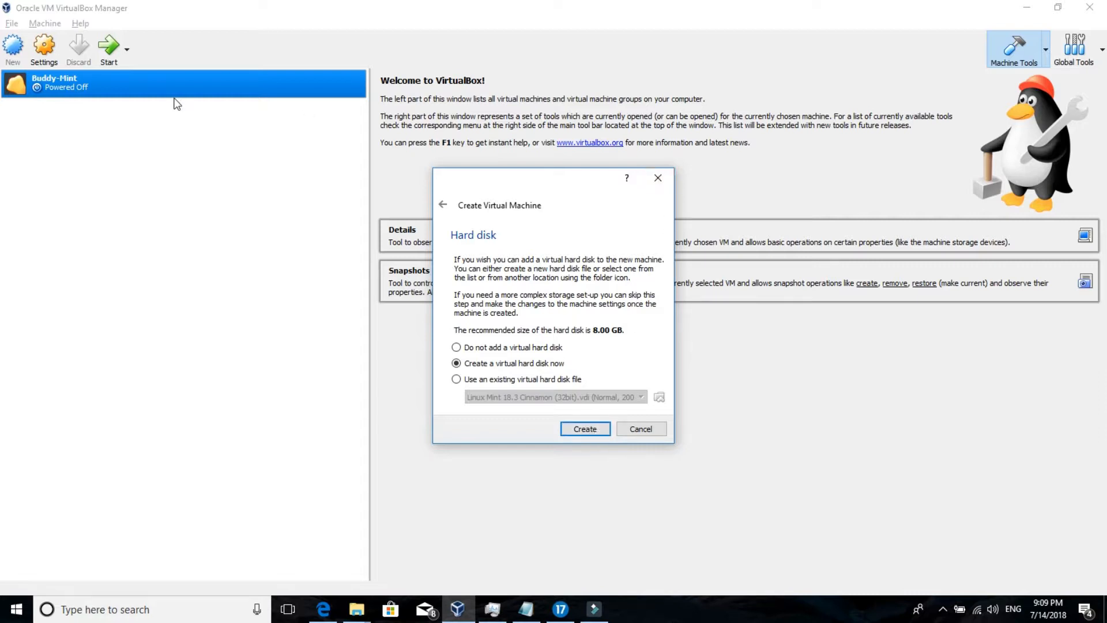
pyautogui.click(658, 178)
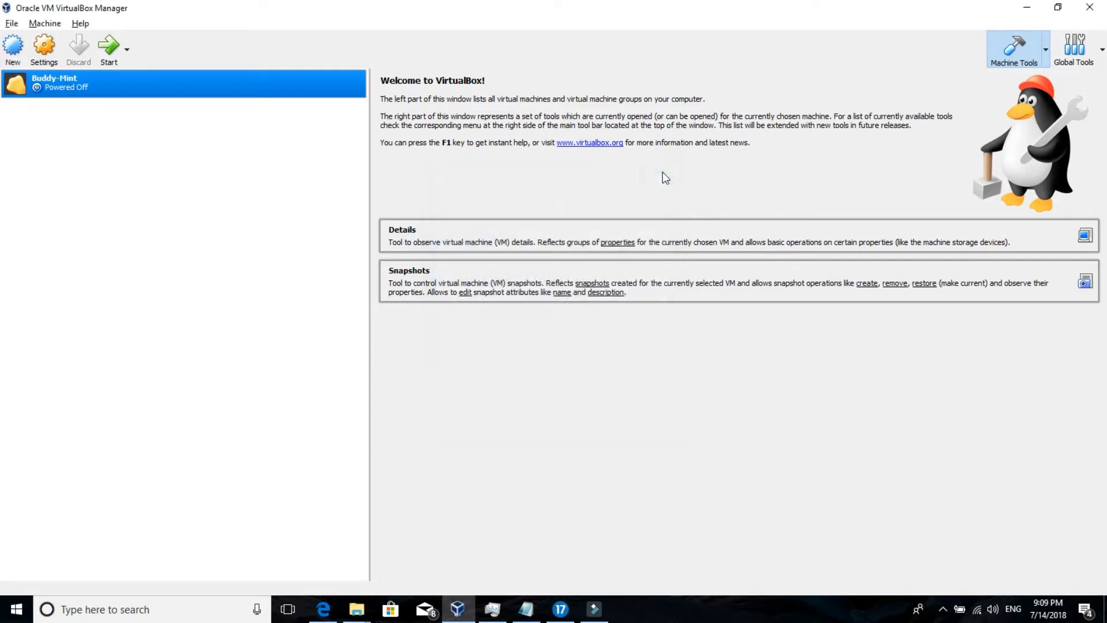
# Step: Check the 32bit folder on the Desktop in File Explorer and return to the Buddy-Mint machine in VirtualBox Manager
pyautogui.rightClick(249, 95)
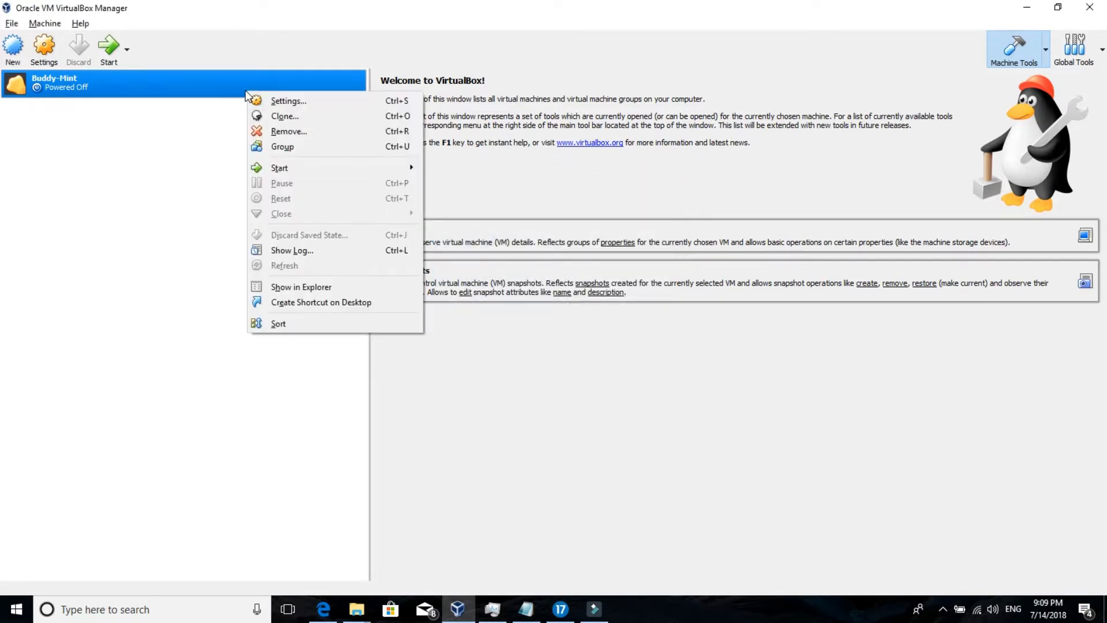
pyautogui.click(128, 94)
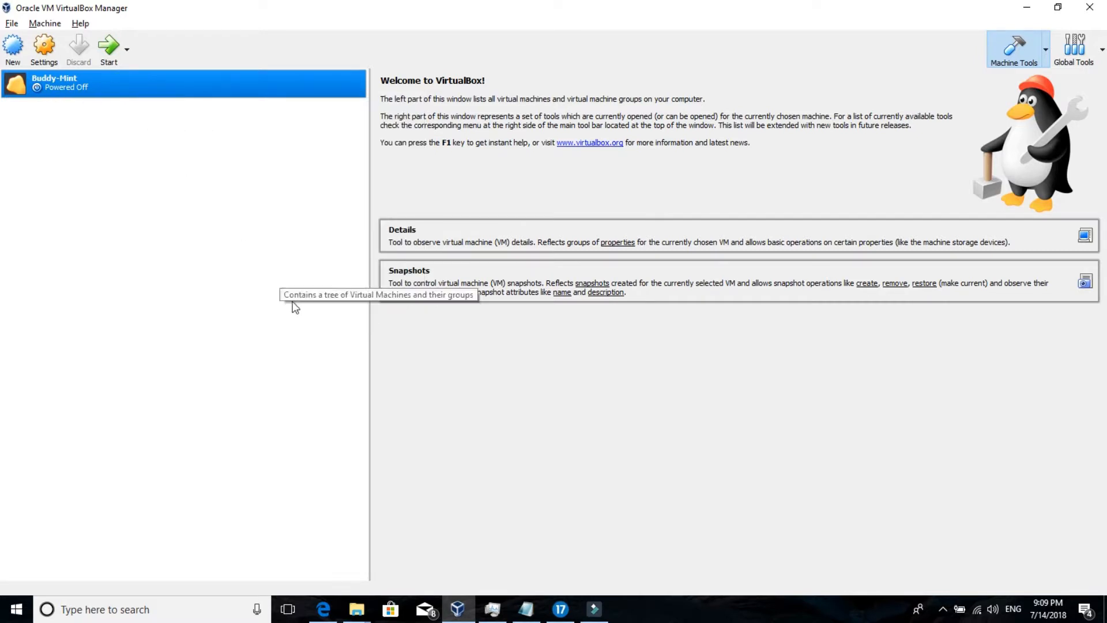
pyautogui.moveTo(357, 609)
pyautogui.click(421, 557)
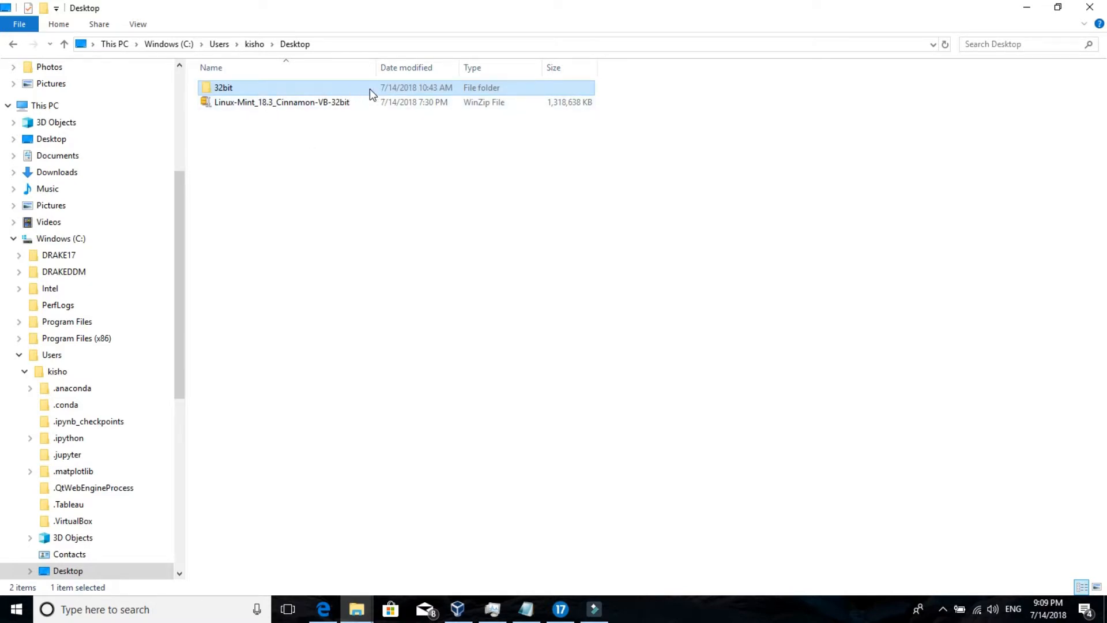
pyautogui.hotkey('alt', 'Tab')
pyautogui.rightClick(151, 77)
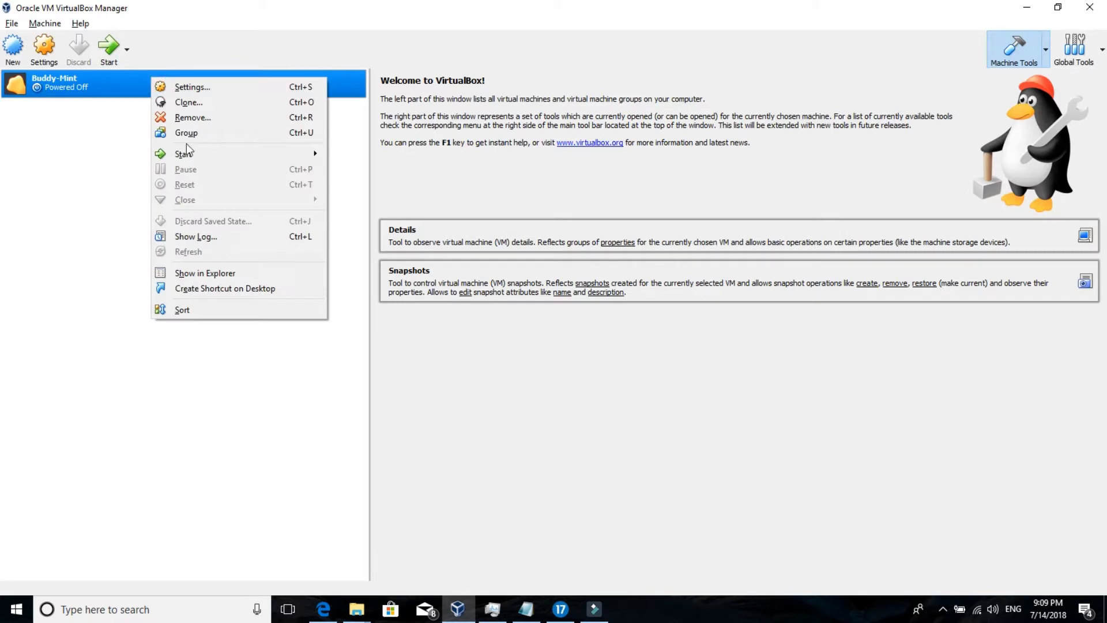
pyautogui.click(124, 84)
# Step: Open the Buddy-Mint machine's settings and review its General and System configuration
pyautogui.rightClick(147, 89)
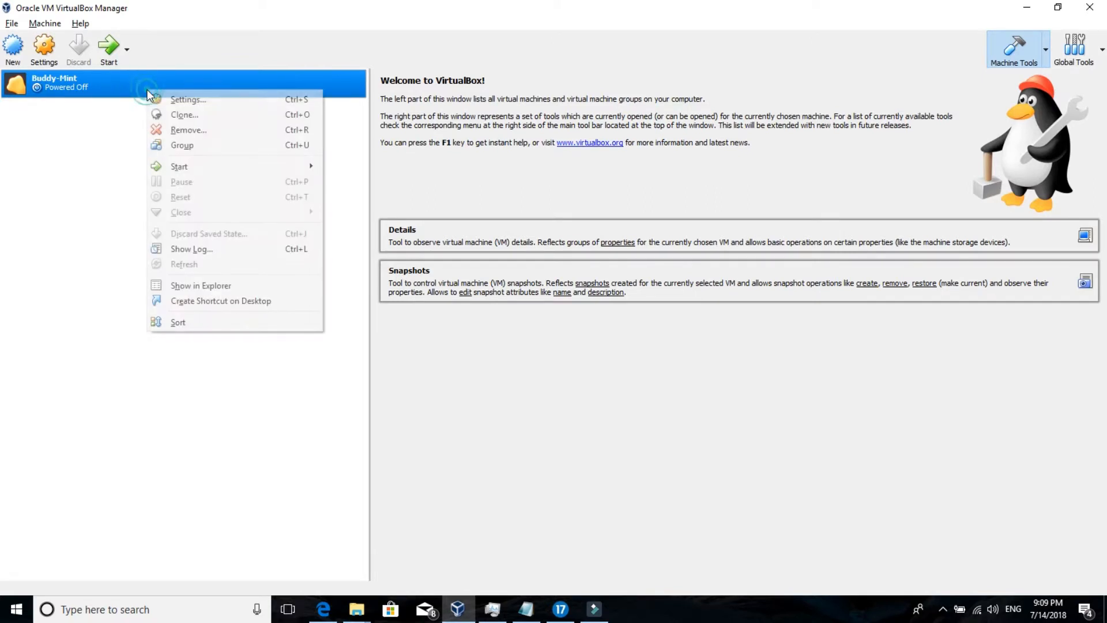
pyautogui.click(169, 101)
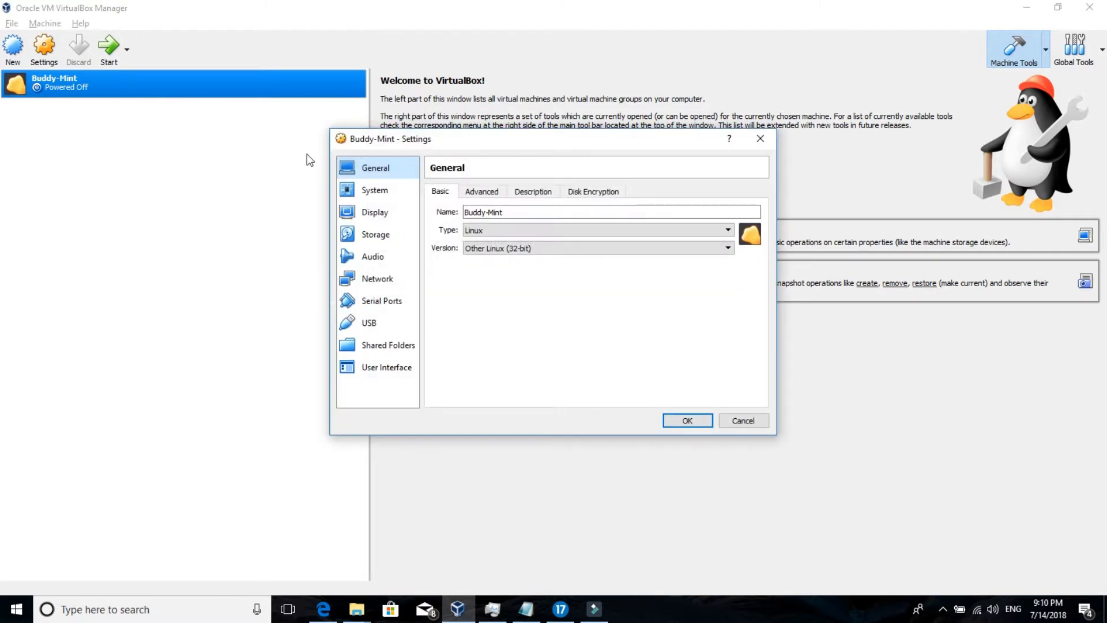
pyautogui.click(374, 193)
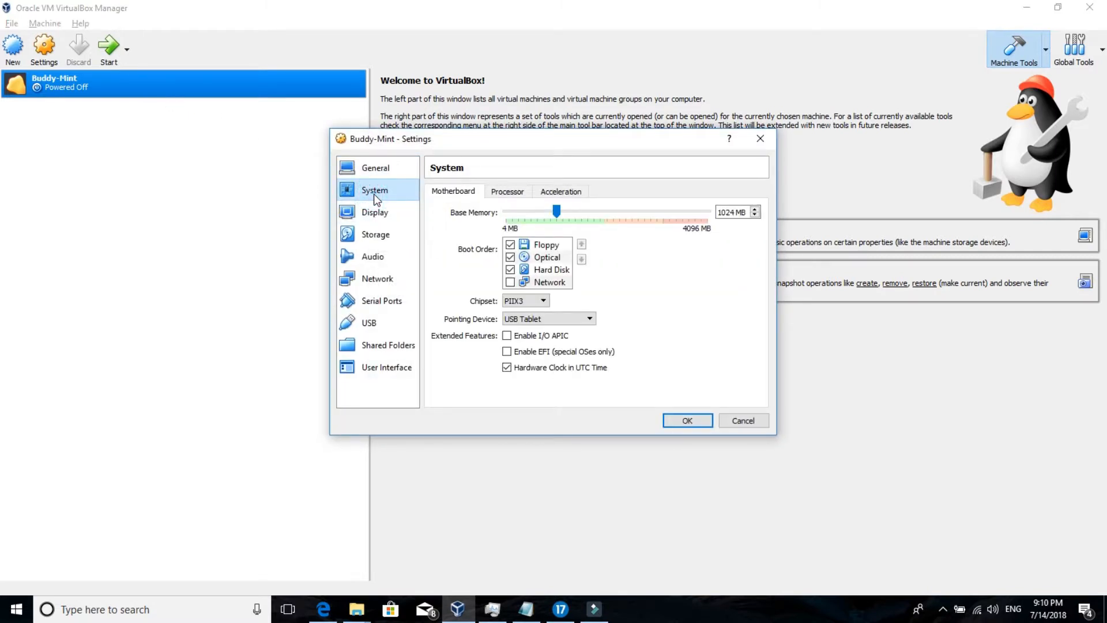
# Step: Choose Linux Mint 18.3 Cinnamon (32bit) from the Desktop's 32bit folder as the IDE Primary Master disk, and close the settings without saving
pyautogui.click(376, 235)
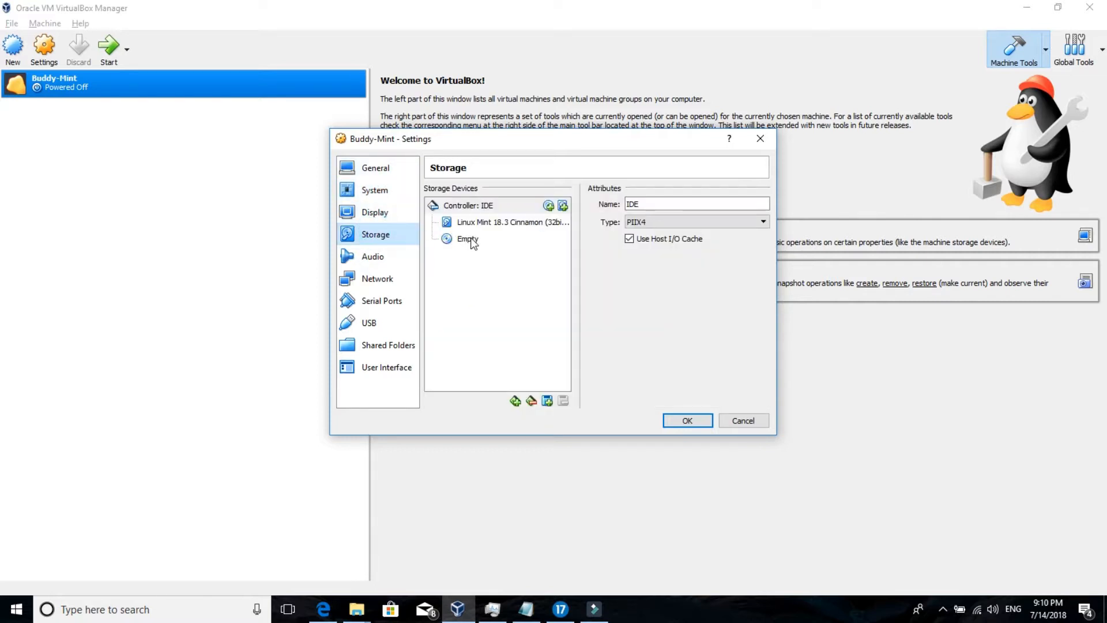
pyautogui.click(480, 223)
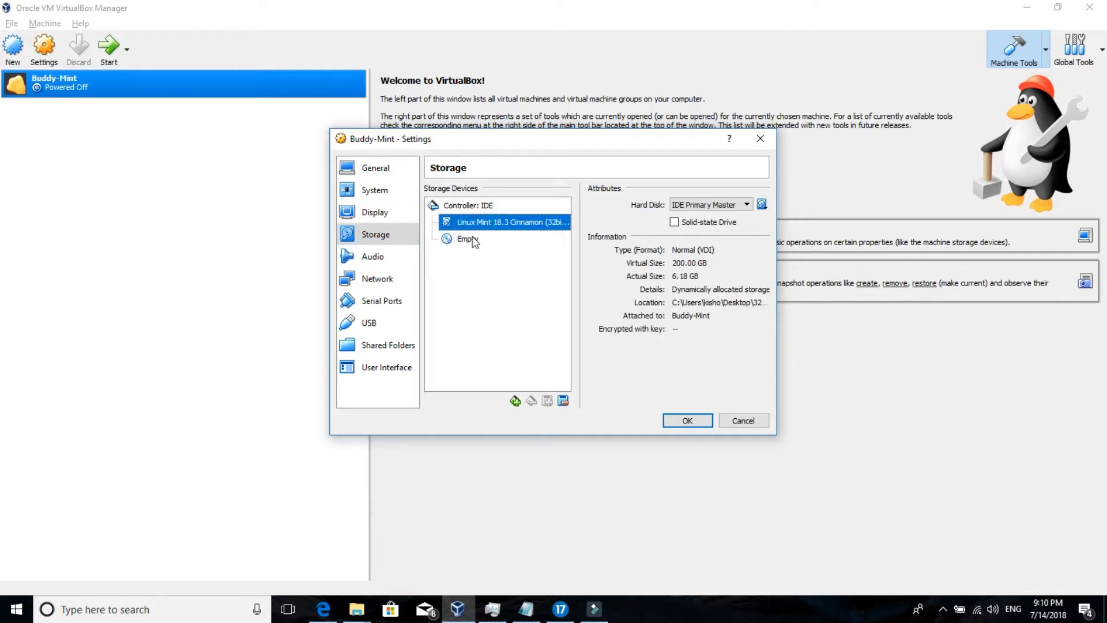
pyautogui.click(764, 206)
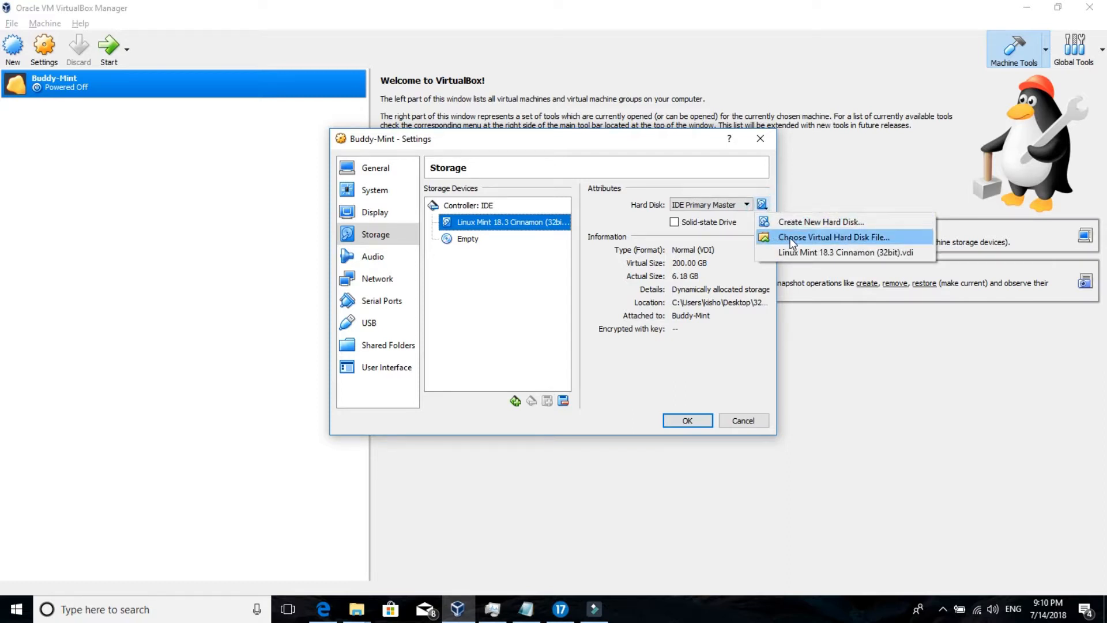
pyautogui.click(847, 237)
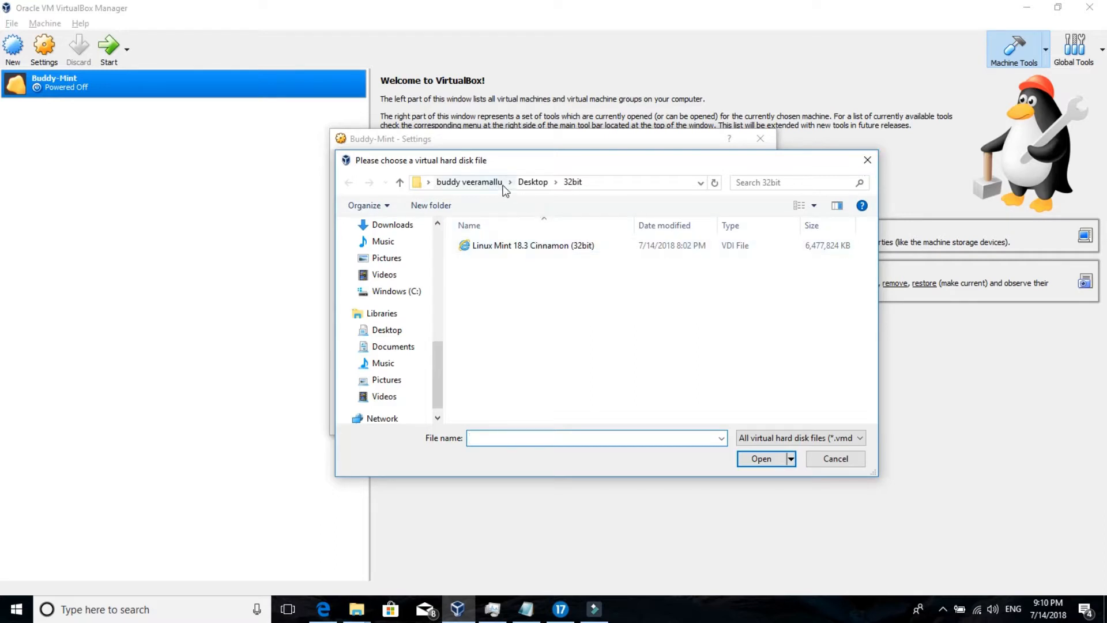
pyautogui.click(539, 244)
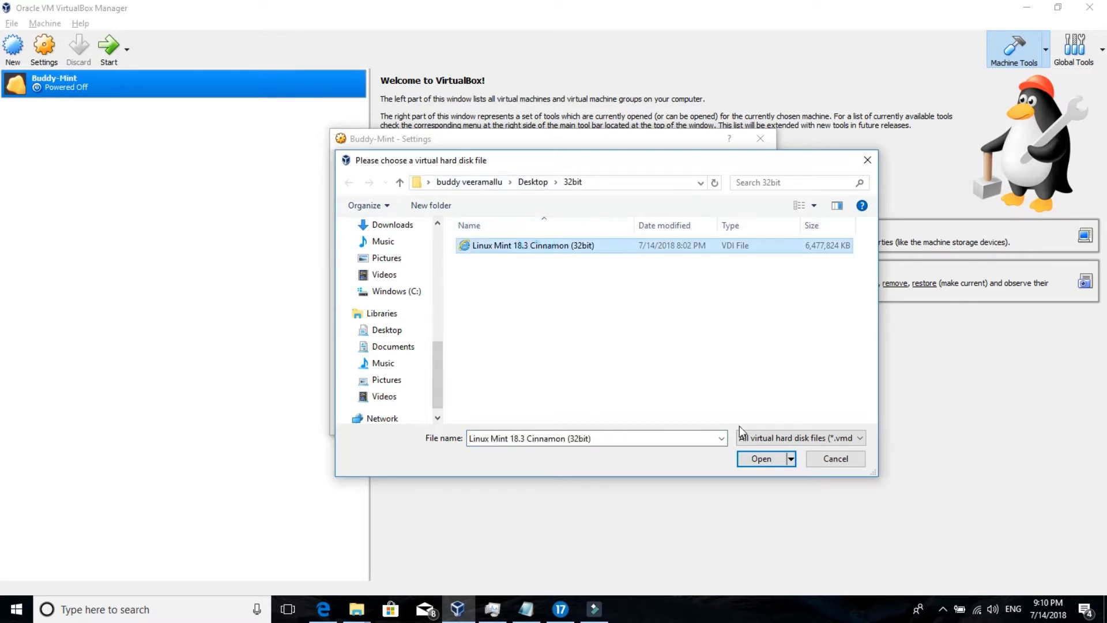
pyautogui.click(744, 460)
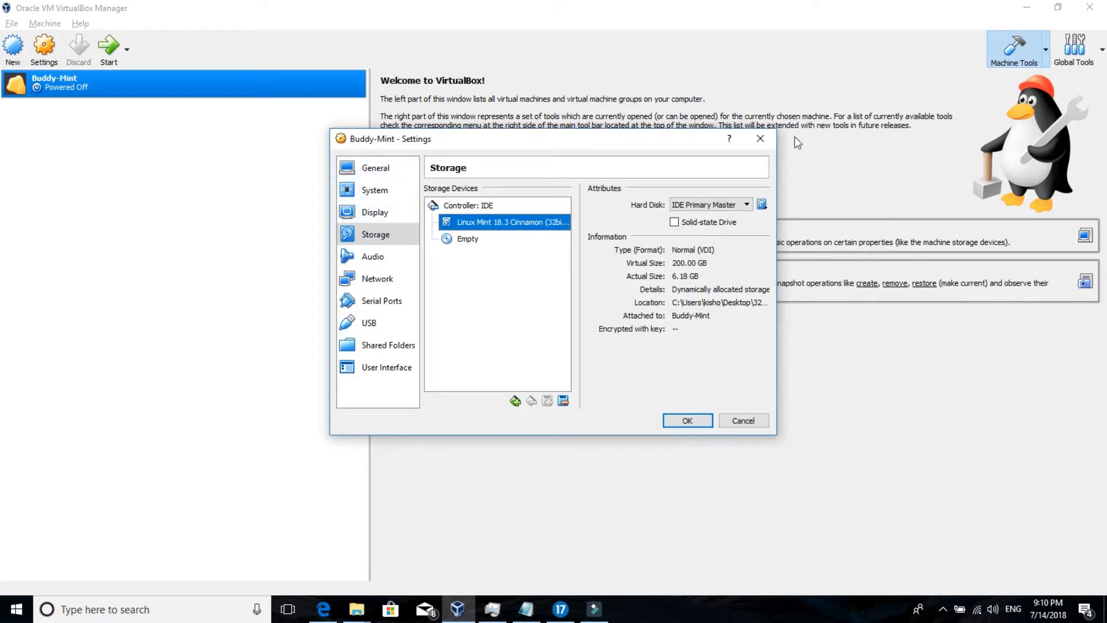
pyautogui.click(770, 142)
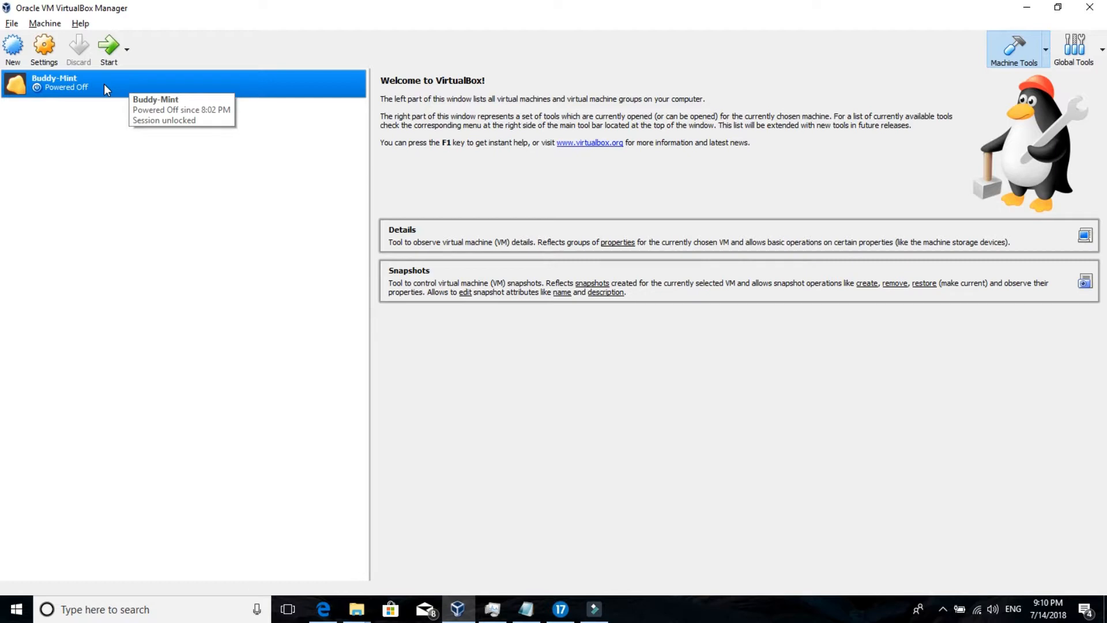
# Step: Set Buddy-Mint's IDE Primary Master hard disk to the Linux Mint 18.3 Cinnamon (32bit) VDI file from Desktop\32bit and save the settings
pyautogui.rightClick(50, 88)
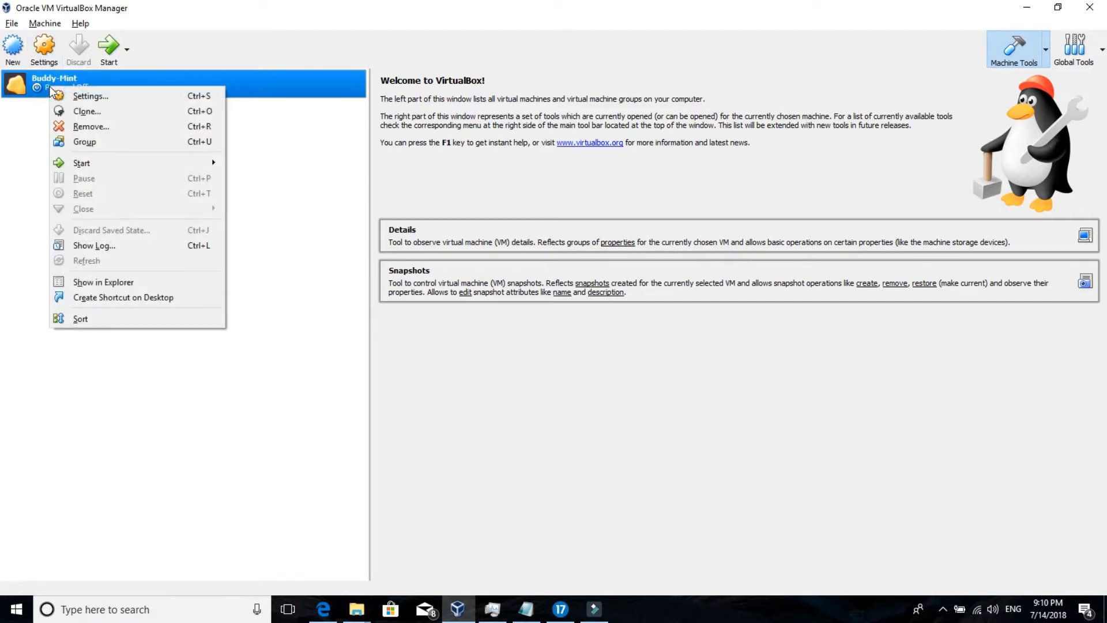
pyautogui.click(64, 95)
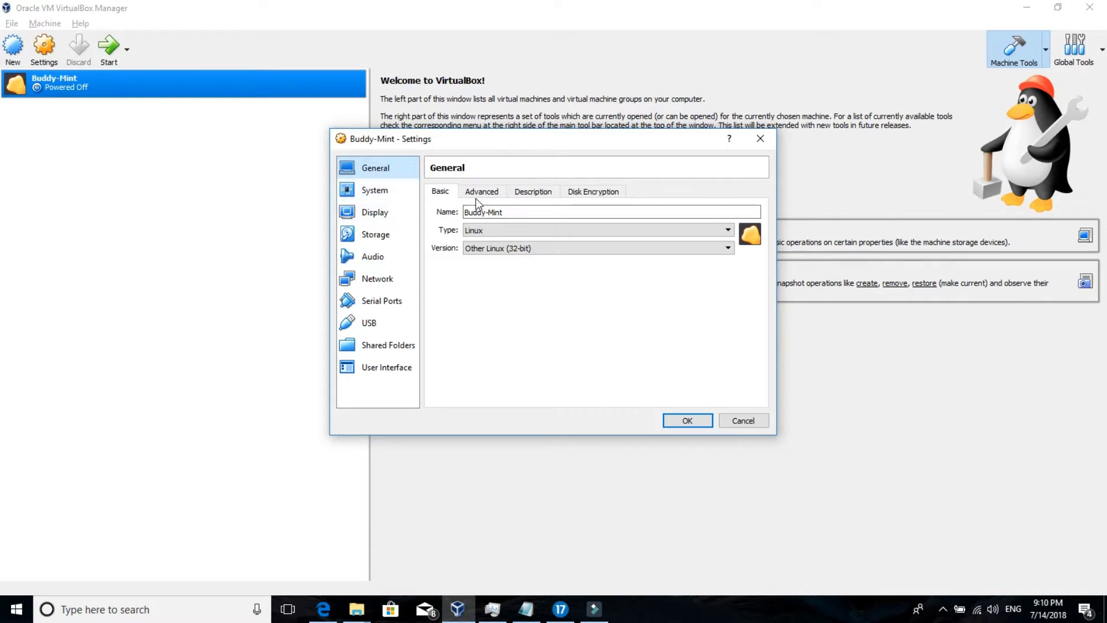
pyautogui.click(378, 231)
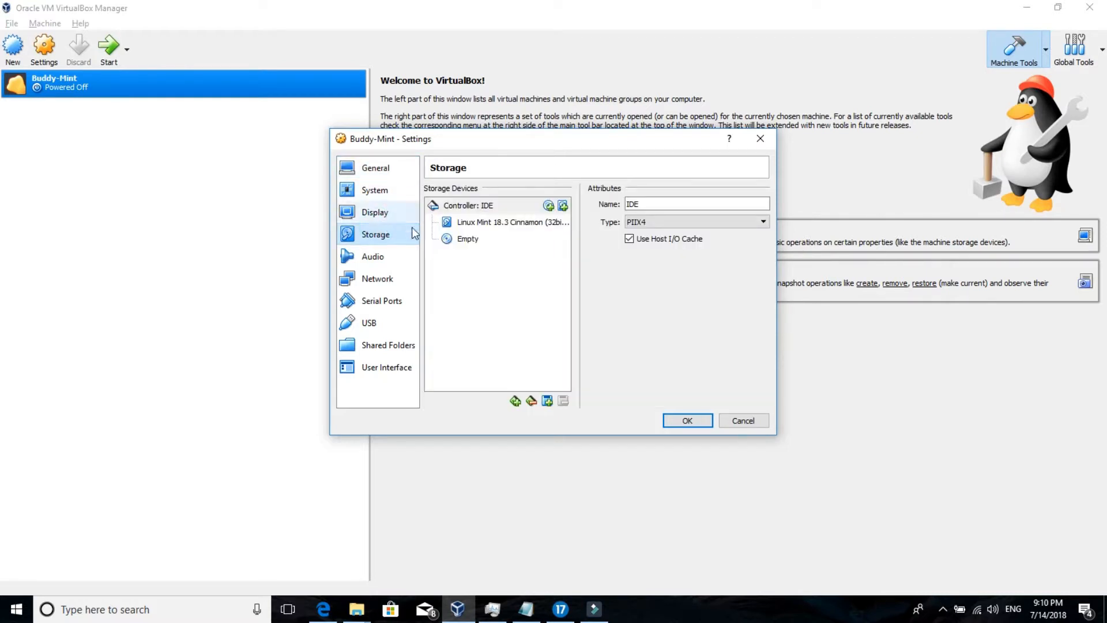
pyautogui.click(477, 225)
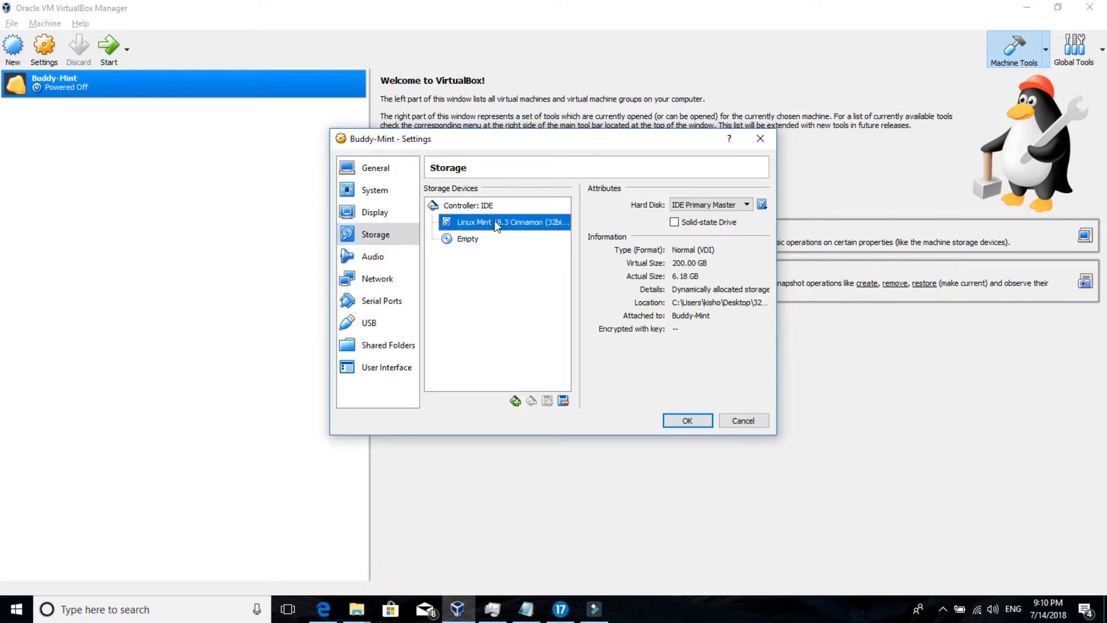
pyautogui.click(763, 204)
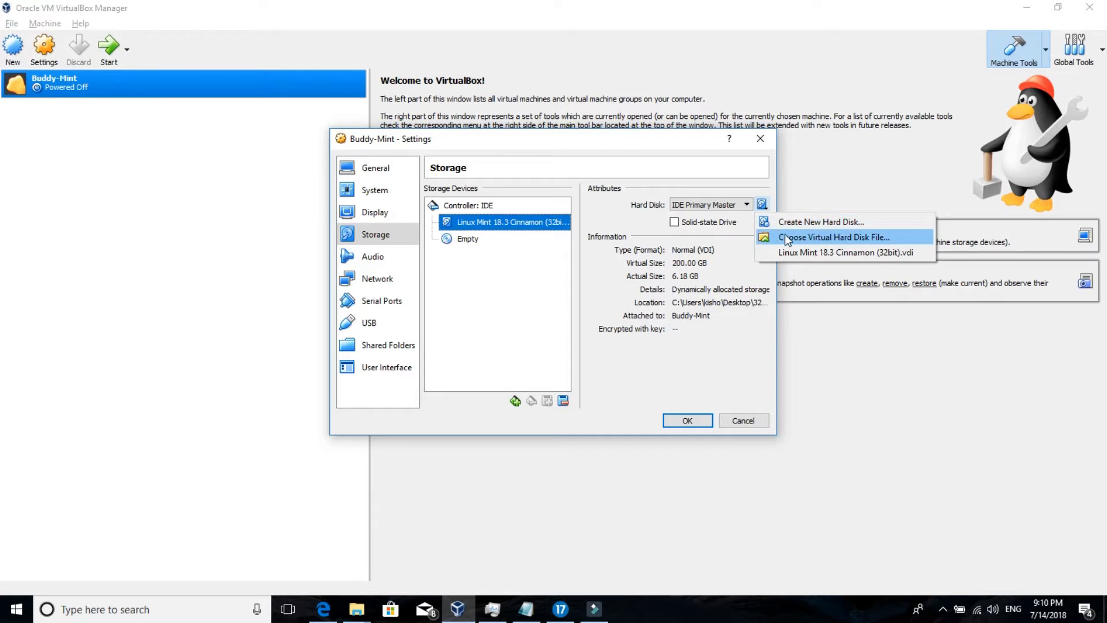
pyautogui.click(824, 236)
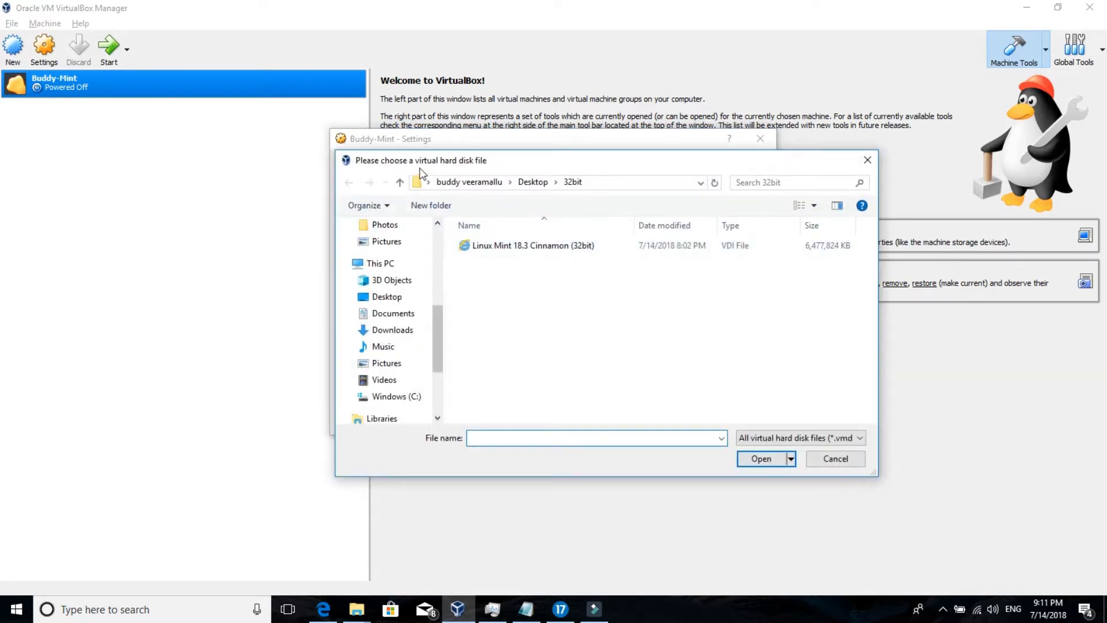
pyautogui.click(536, 242)
pyautogui.click(754, 459)
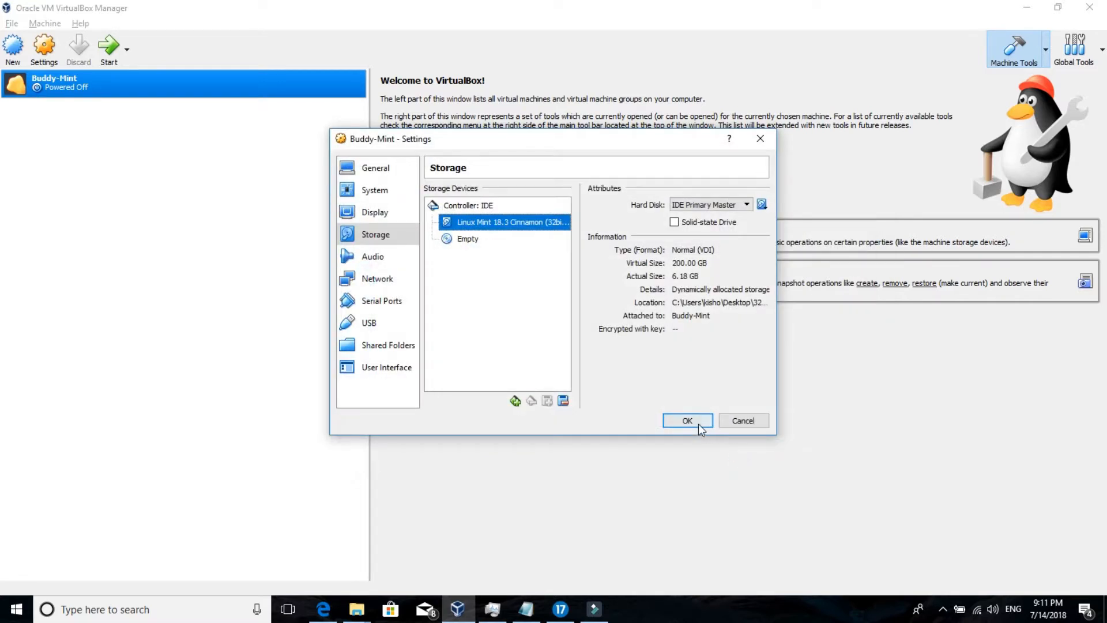
pyautogui.click(687, 421)
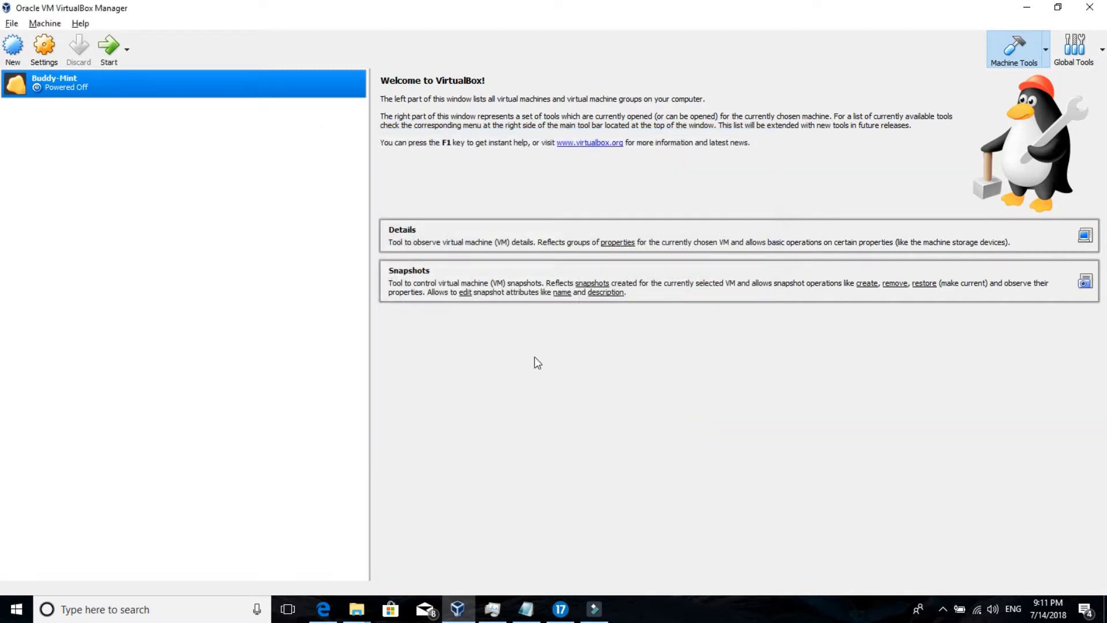
# Step: In Buddy-Mint's settings, review the General and System pages, enable PAE/NX for the processor, and save the settings
pyautogui.rightClick(136, 84)
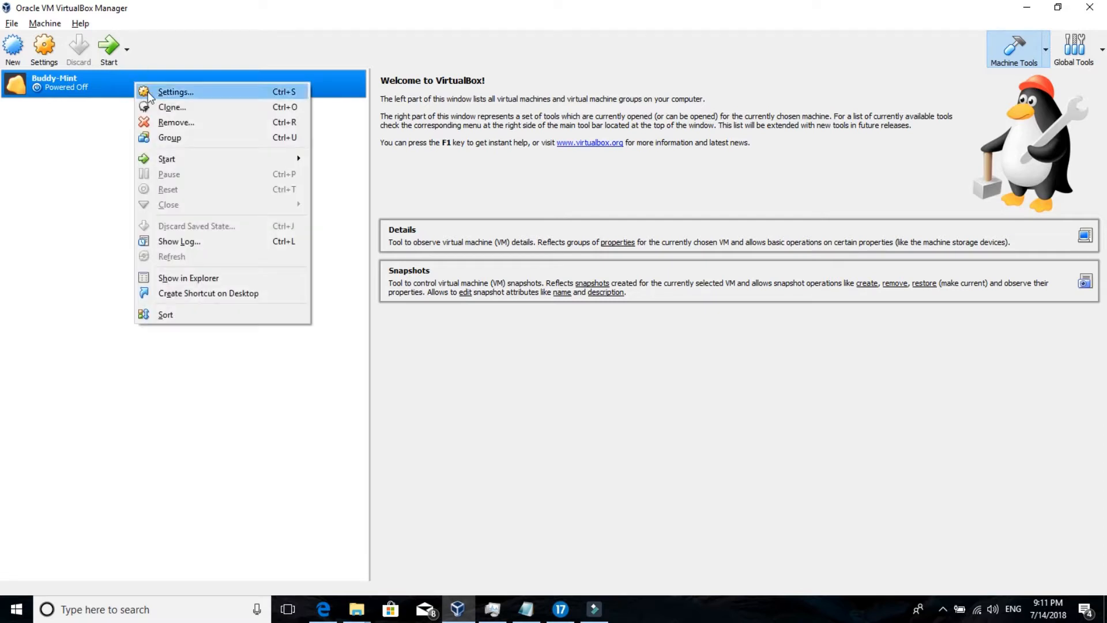
pyautogui.click(149, 93)
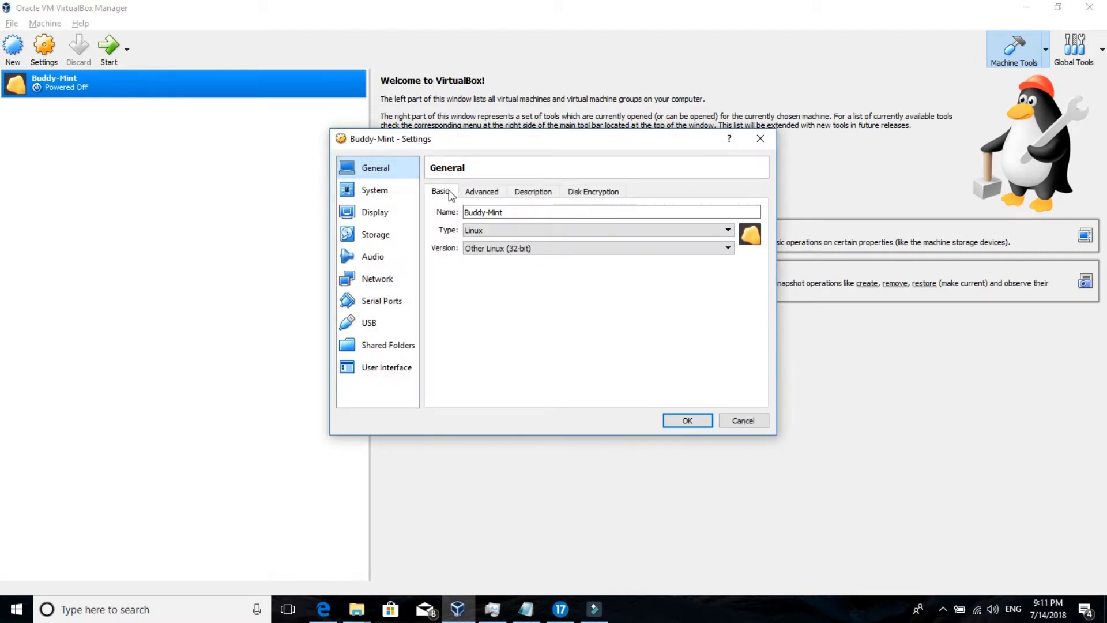
pyautogui.click(479, 191)
pyautogui.click(532, 192)
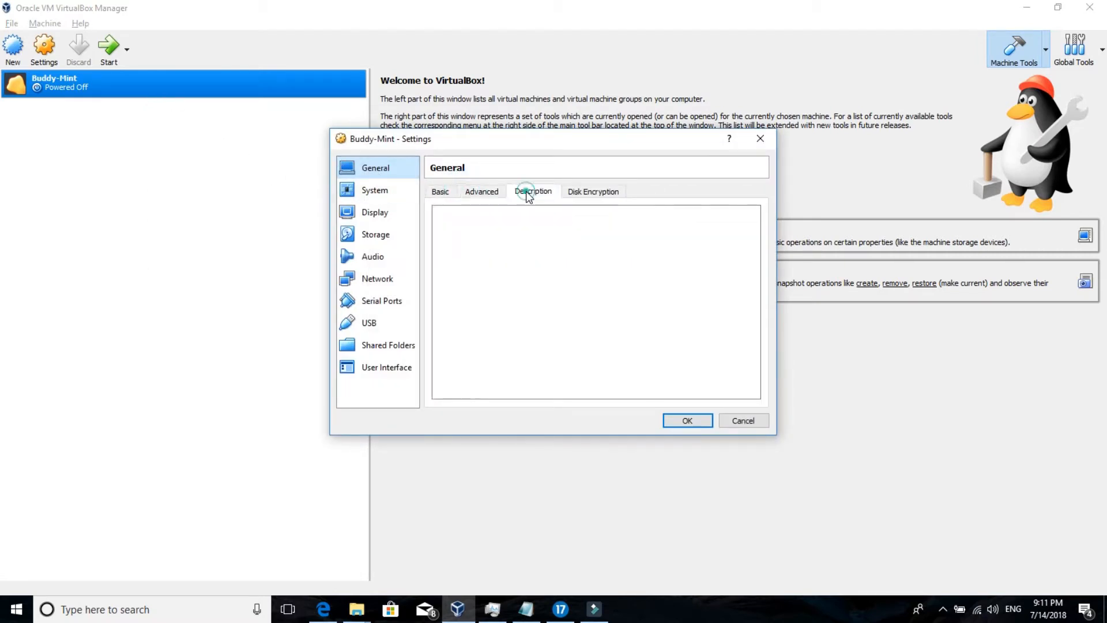
pyautogui.click(586, 188)
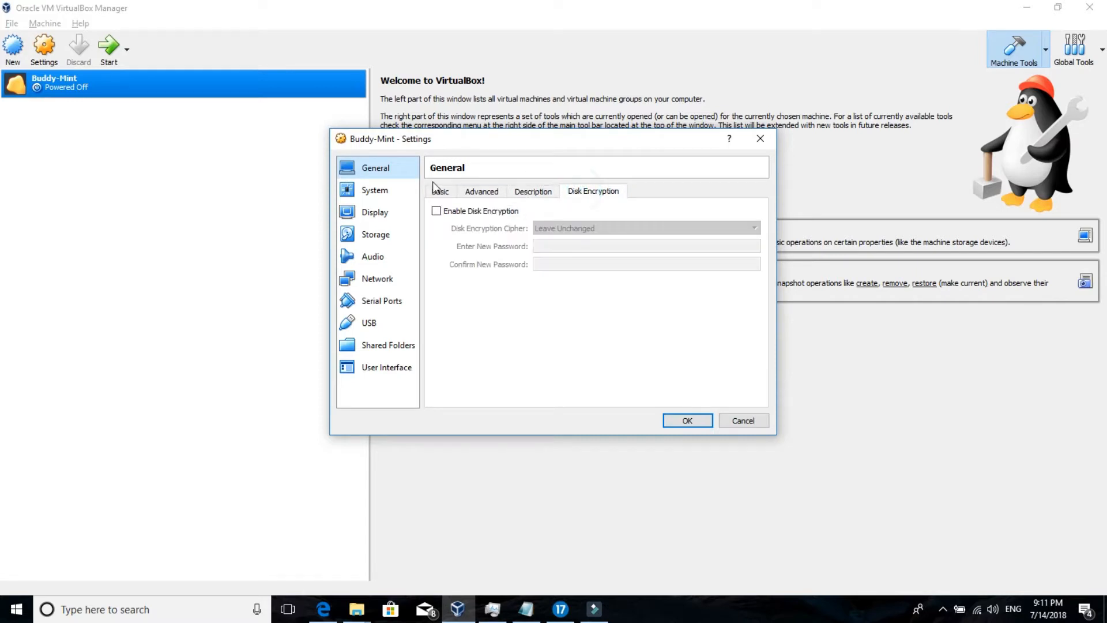
pyautogui.click(386, 191)
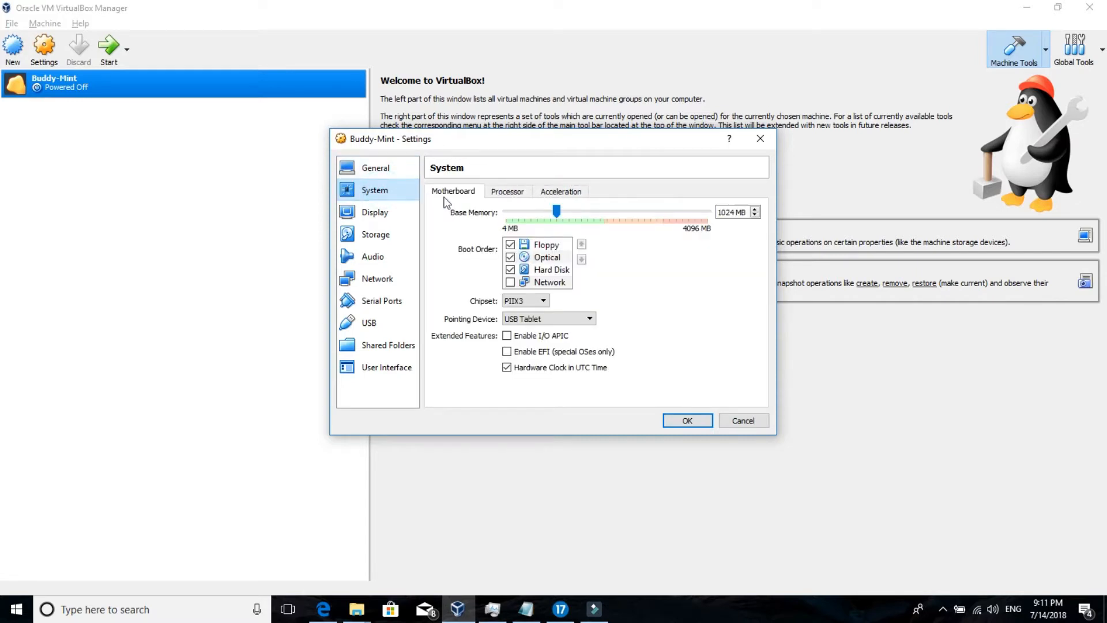
pyautogui.click(495, 192)
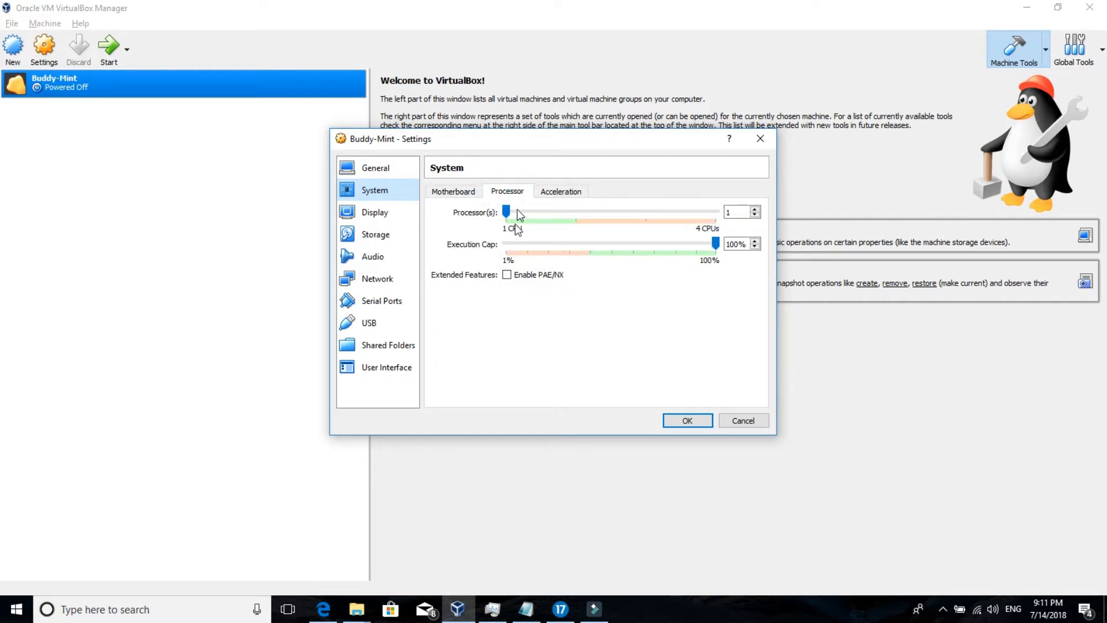
pyautogui.click(506, 276)
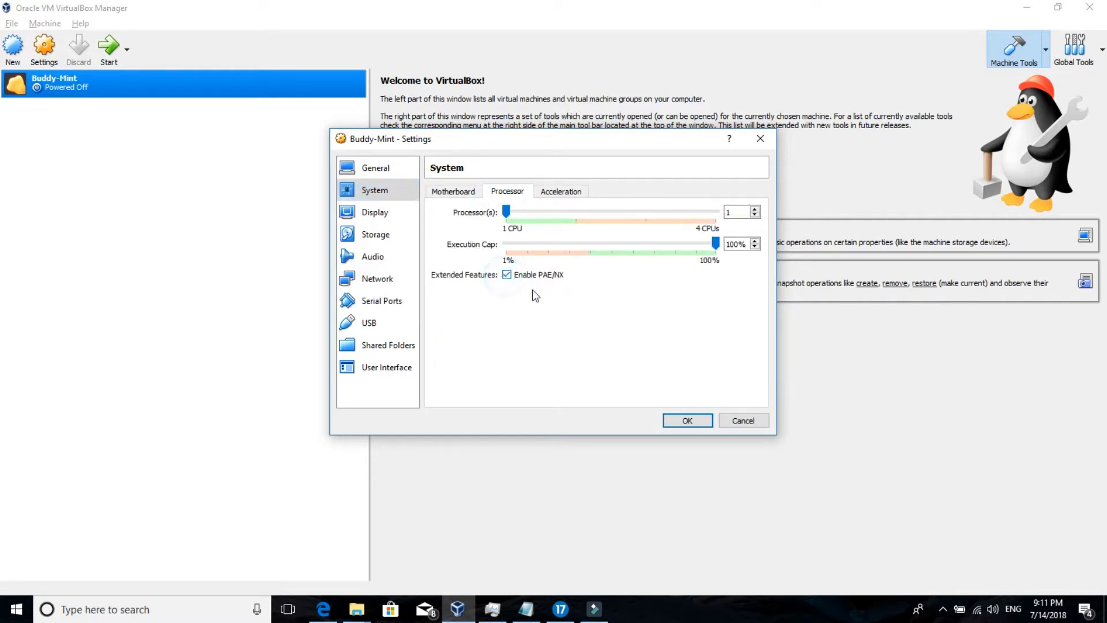
pyautogui.click(688, 422)
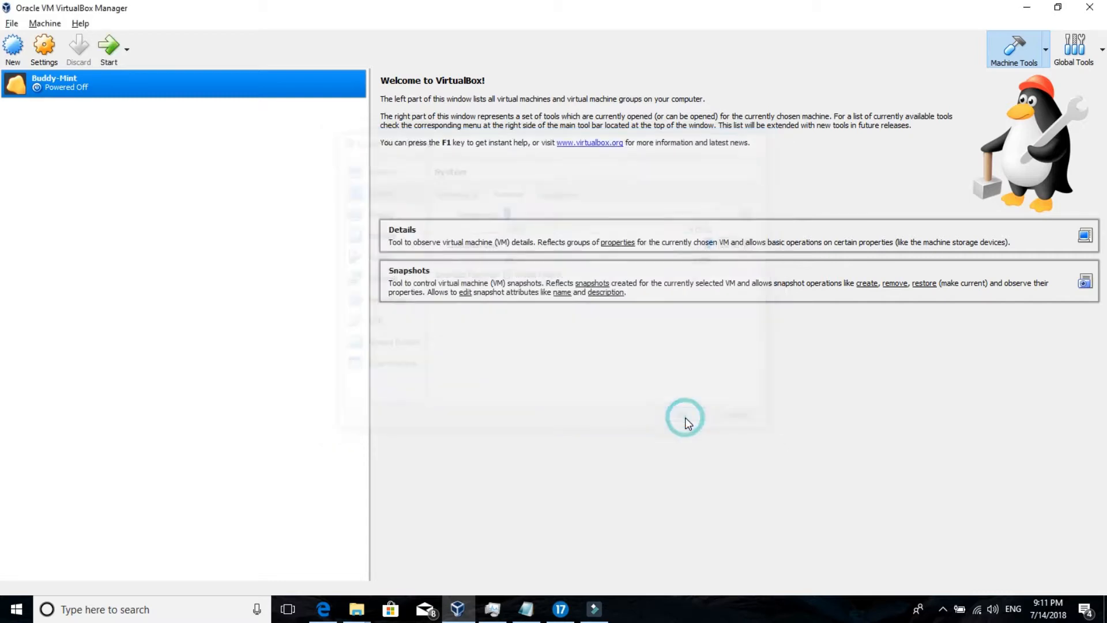
# Step: Start the Buddy-Mint machine and boot the Linux Mint 18.3 Cinnamon 32-bit entry
pyautogui.doubleClick(159, 93)
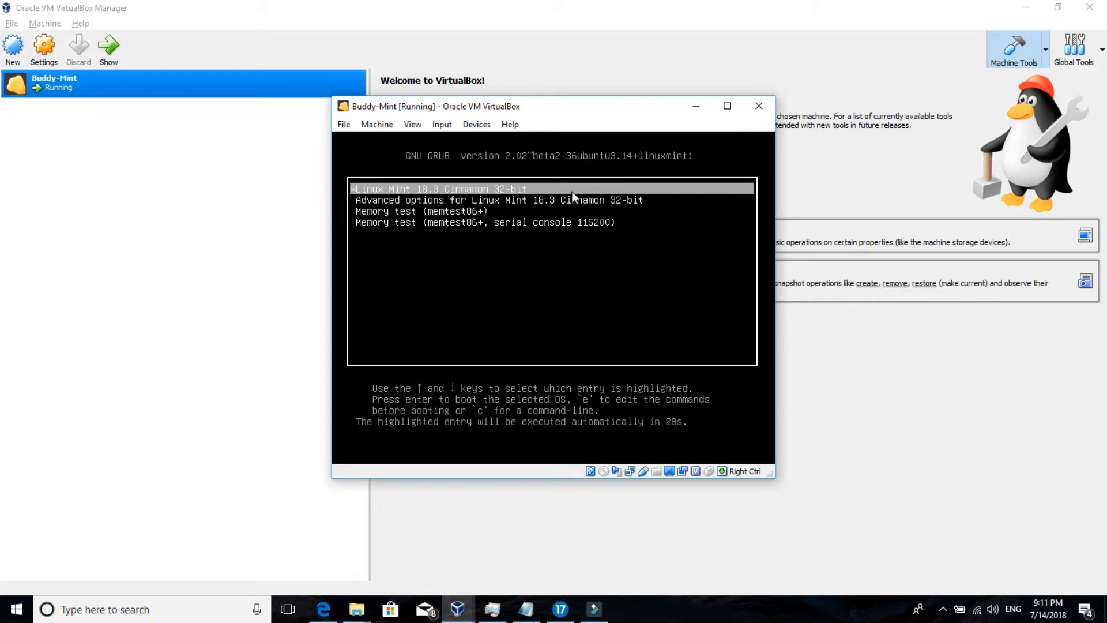
pyautogui.press('Return')
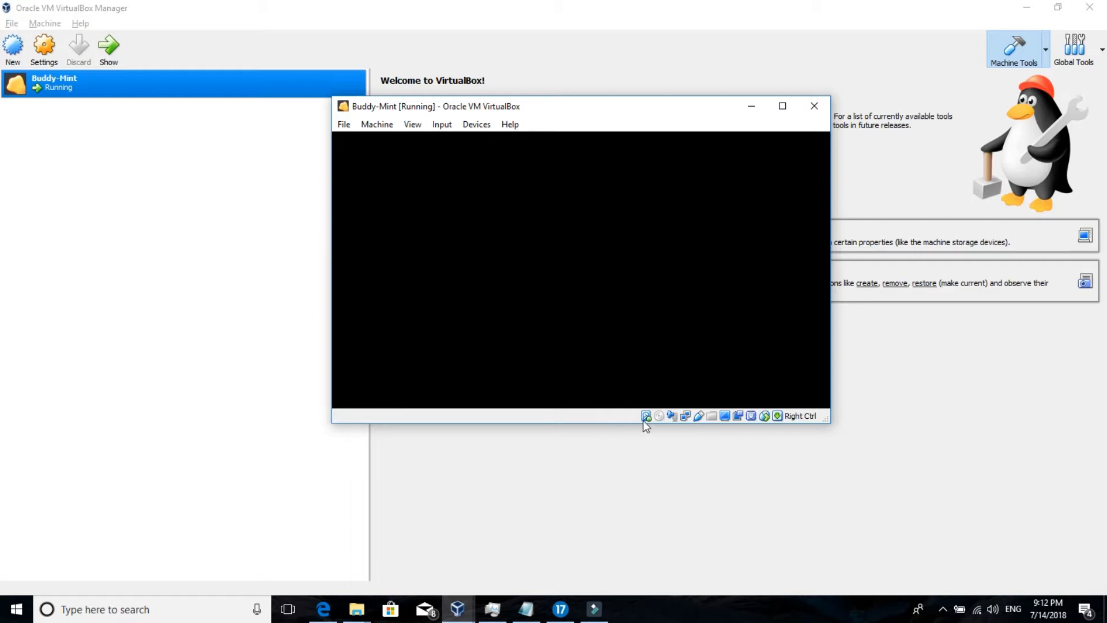
pyautogui.moveTo(646, 418)
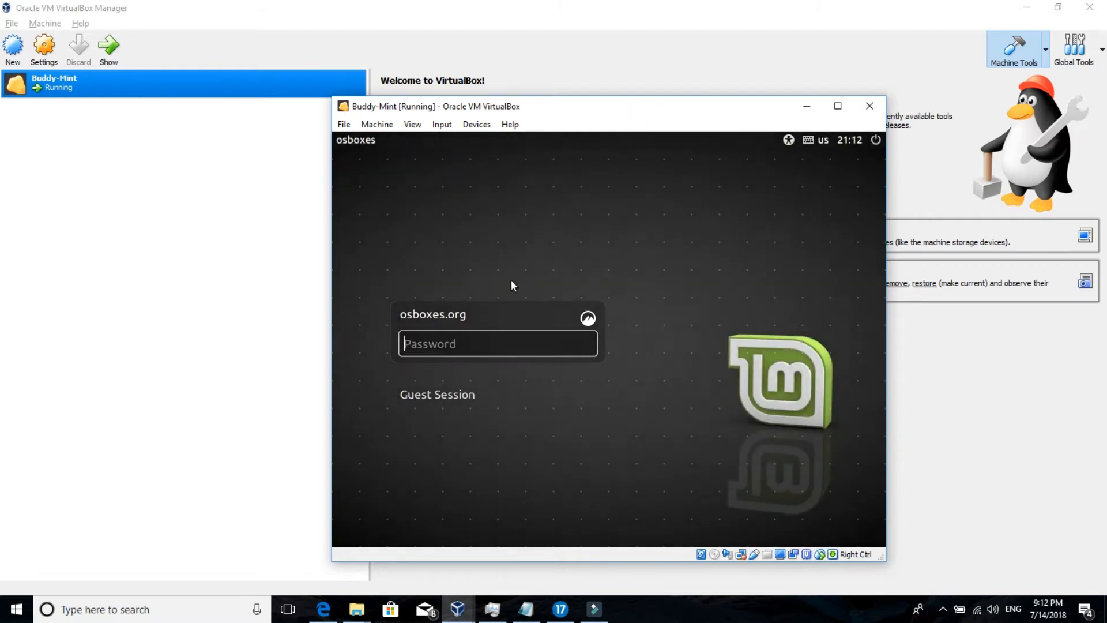
# Step: Log in to the osboxes.org account by entering its password, then maximize the machine window and restore its size
pyautogui.click(465, 344)
pyautogui.write('osboxes.org')
pyautogui.press('Return')
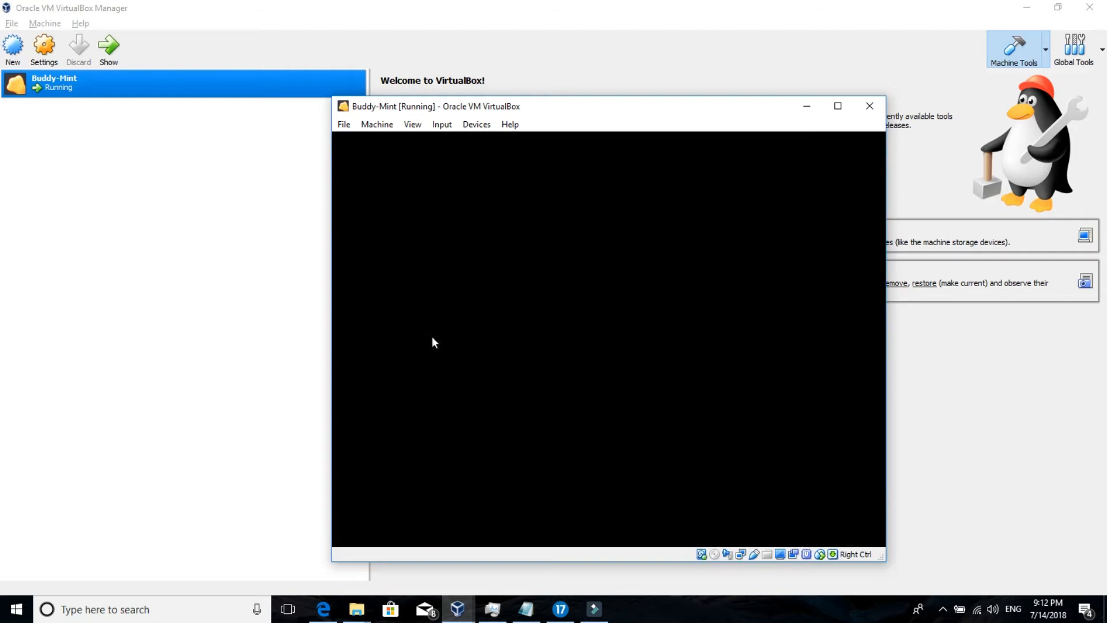
pyautogui.click(838, 106)
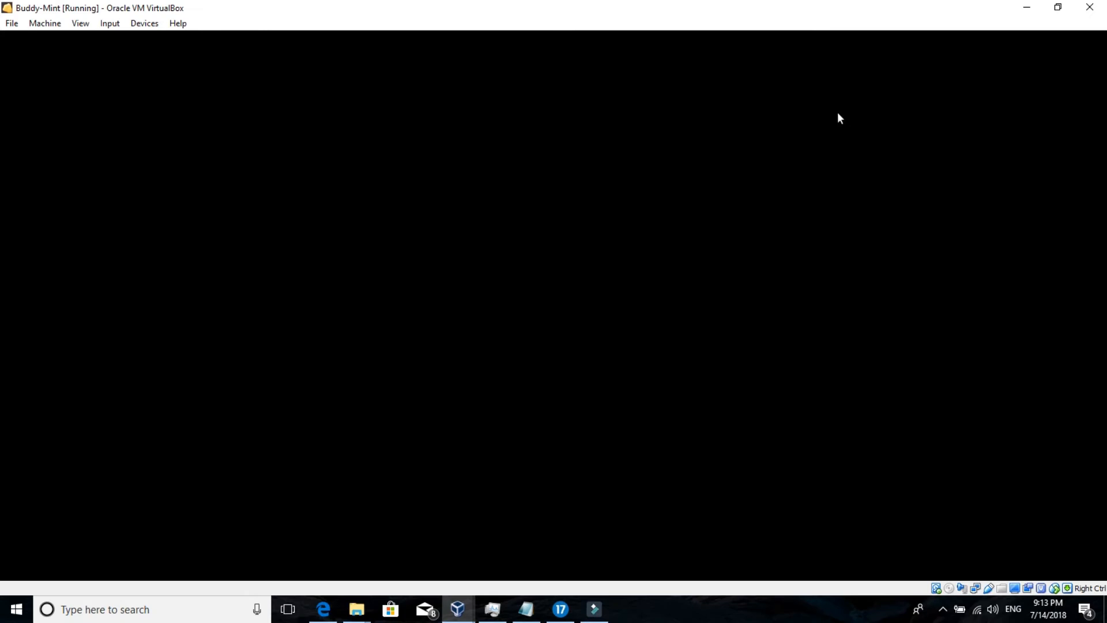
pyautogui.click(1058, 8)
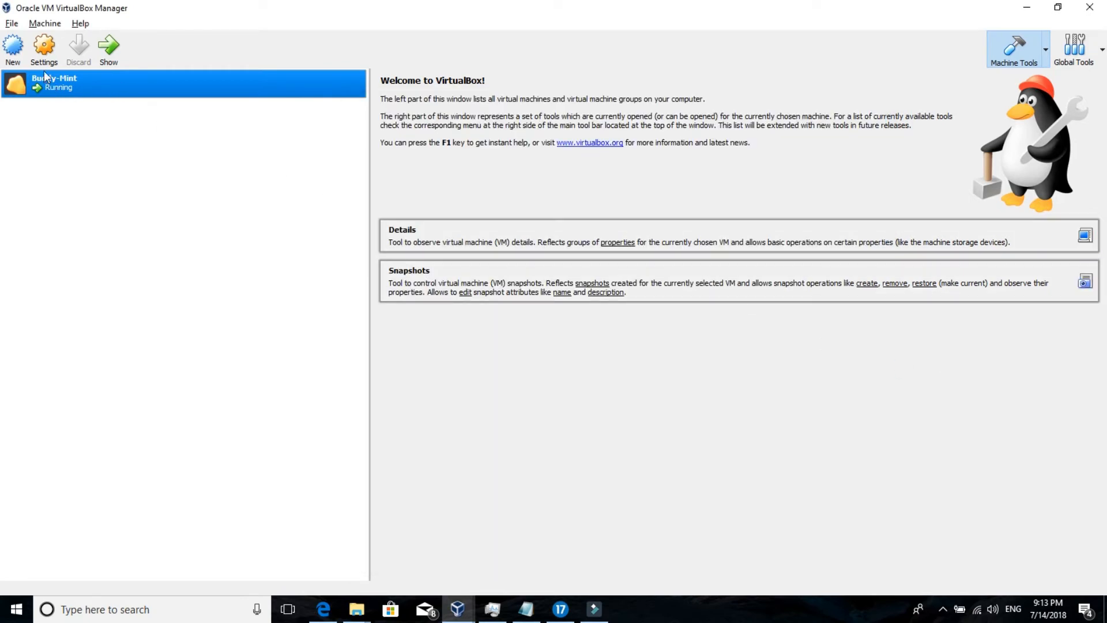
# Step: Start creating another virtual machine in VirtualBox Manager and choose Solaris as its operating system type
pyautogui.click(13, 49)
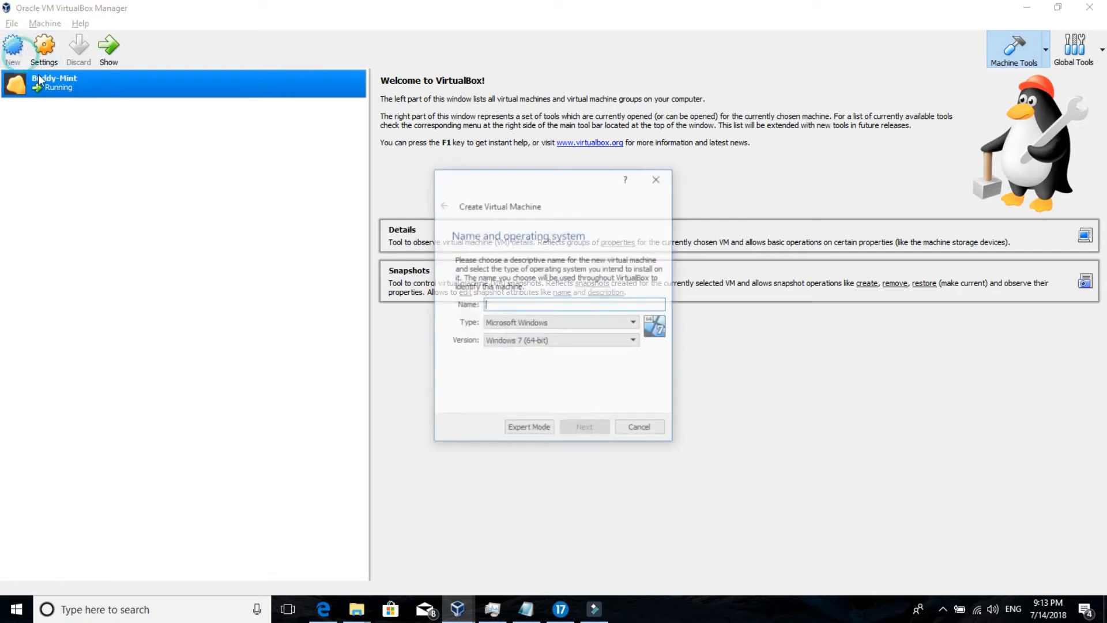
pyautogui.click(560, 325)
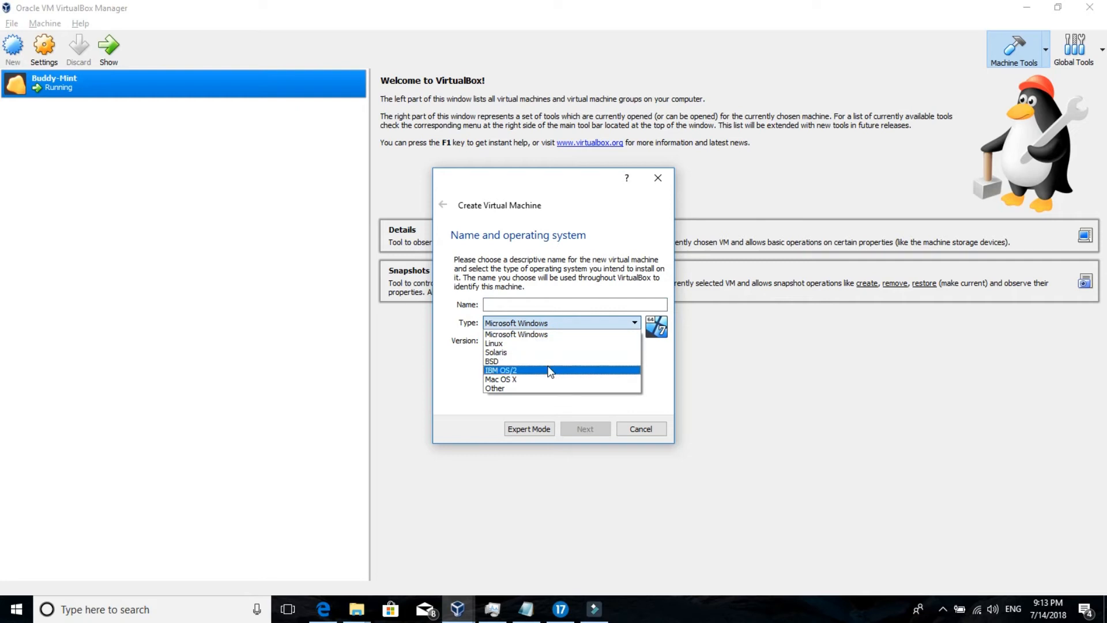
pyautogui.click(552, 353)
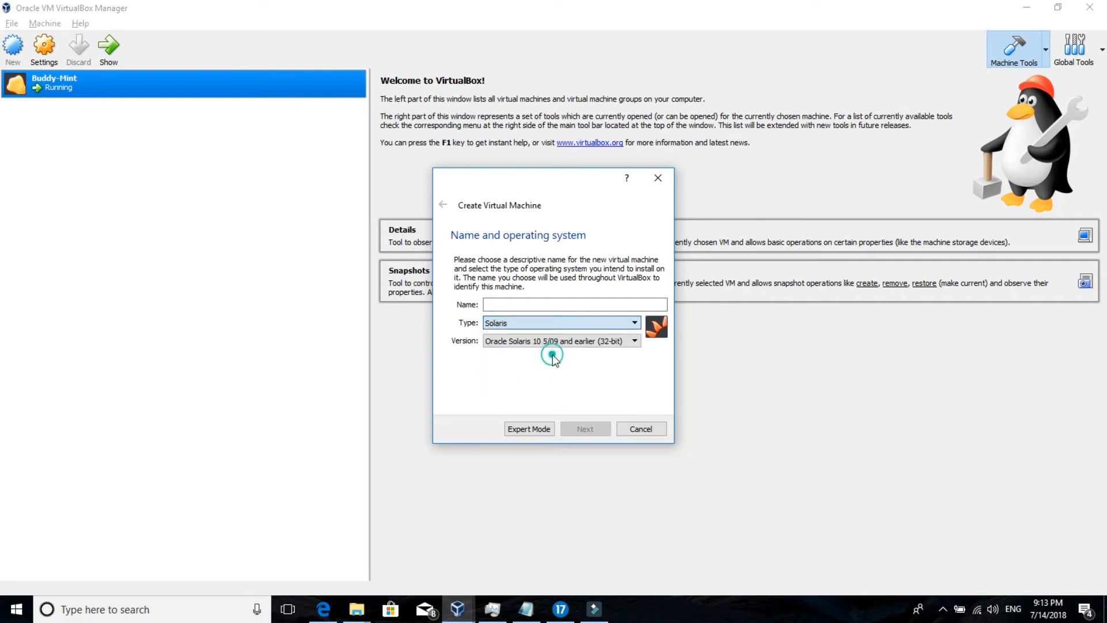
pyautogui.click(536, 307)
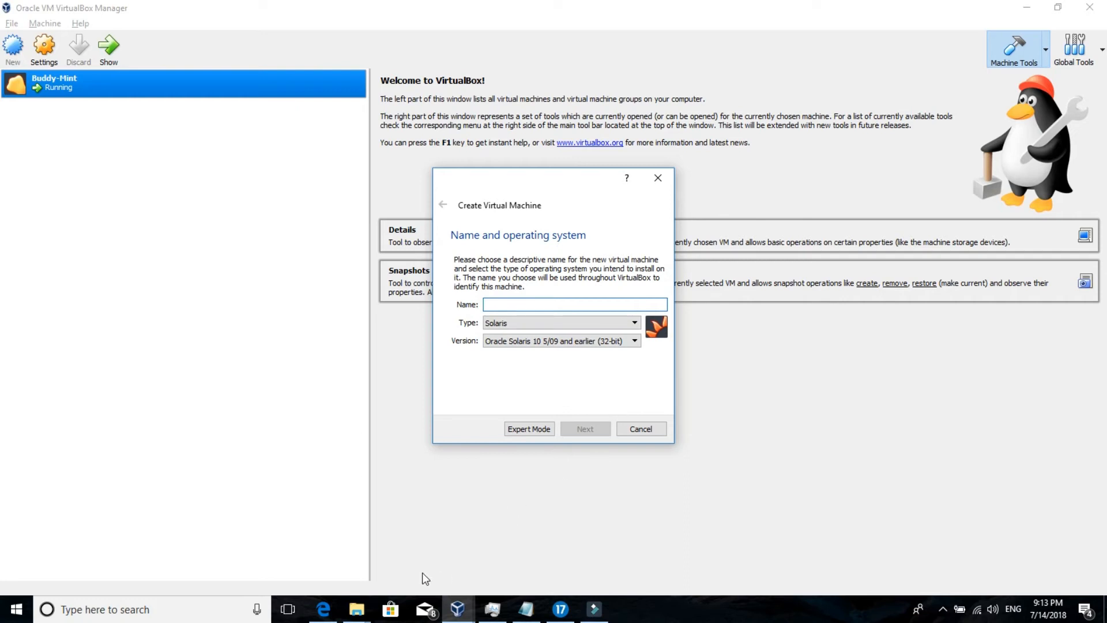
# Step: Browse the operating system list on the osboxes.org VirtualBox Images page in Edge, then return to VirtualBox and close the new machine wizard
pyautogui.click(324, 610)
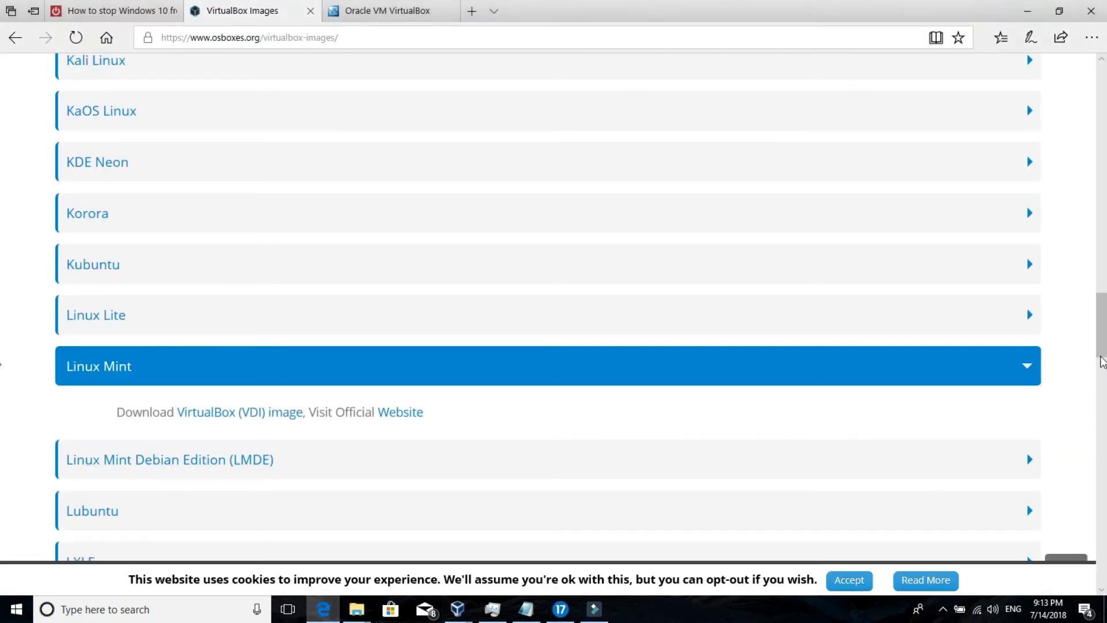
pyautogui.moveTo(1103, 356); pyautogui.dragTo(1098, 469)
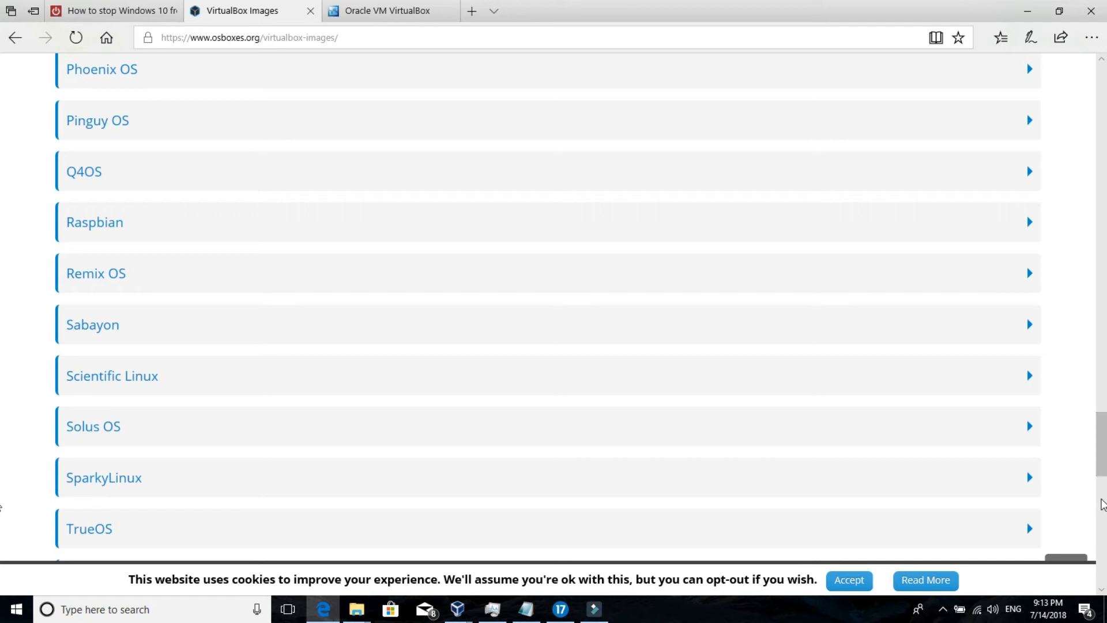
pyautogui.moveTo(1100, 466); pyautogui.dragTo(1, 334)
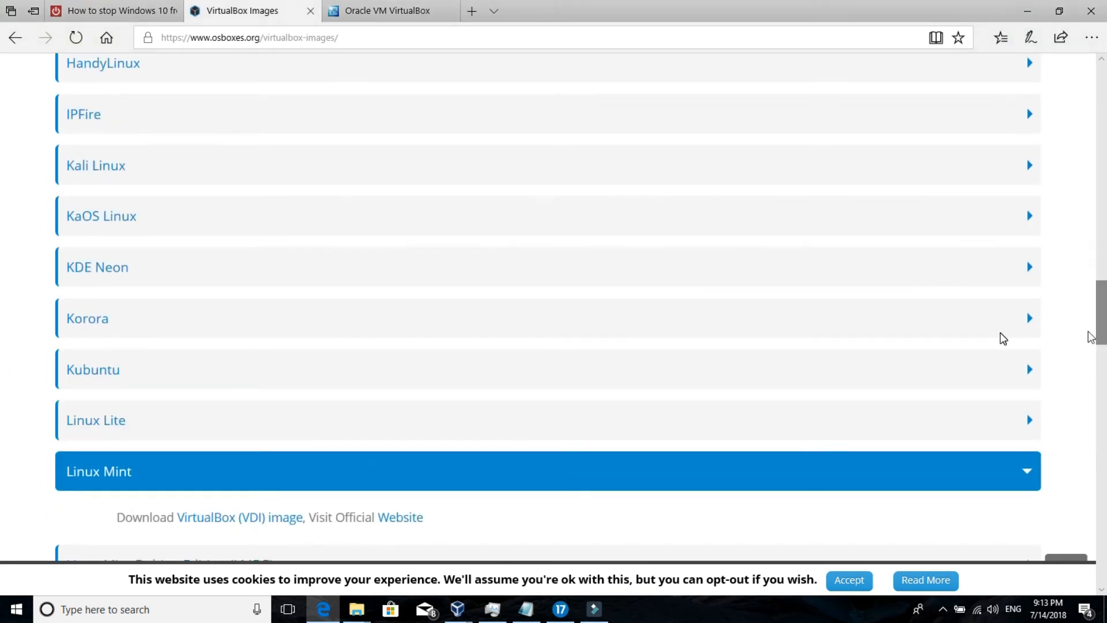
pyautogui.hotkey('alt', 'Tab')
pyautogui.click(615, 304)
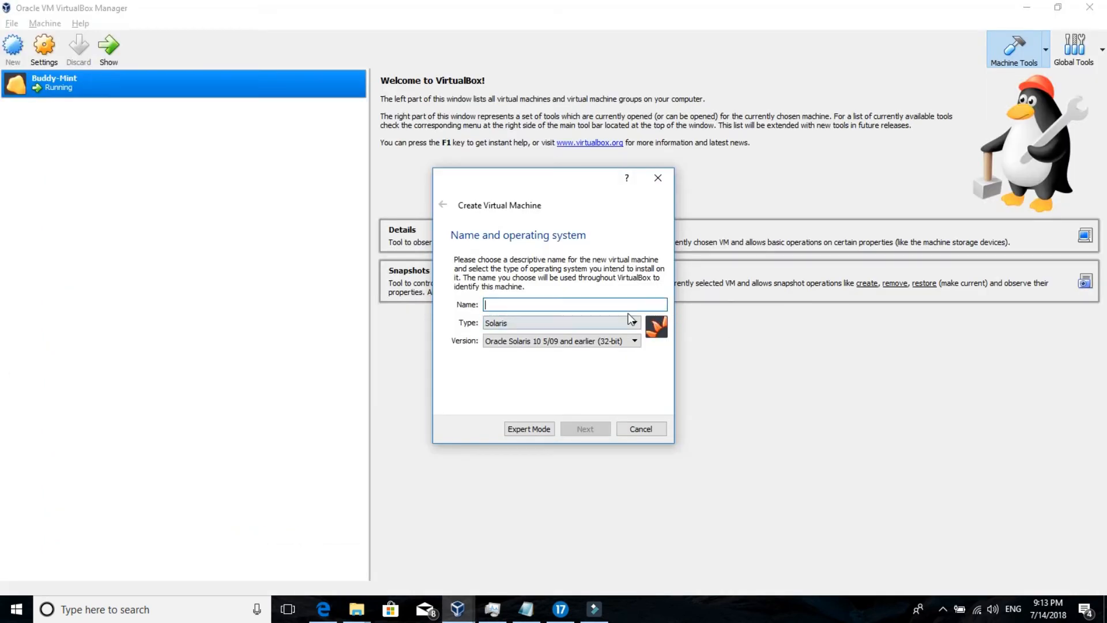
pyautogui.click(658, 178)
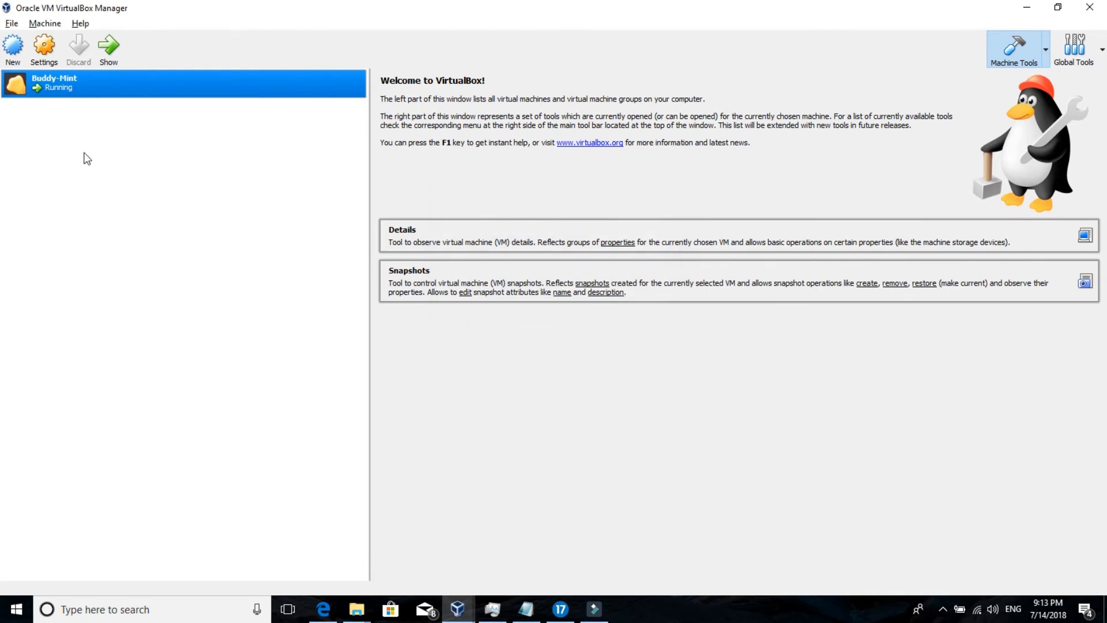
# Step: Bring up the running Buddy-Mint window, maximize it, and close the Linux Mint welcome screen
pyautogui.moveTo(464, 611)
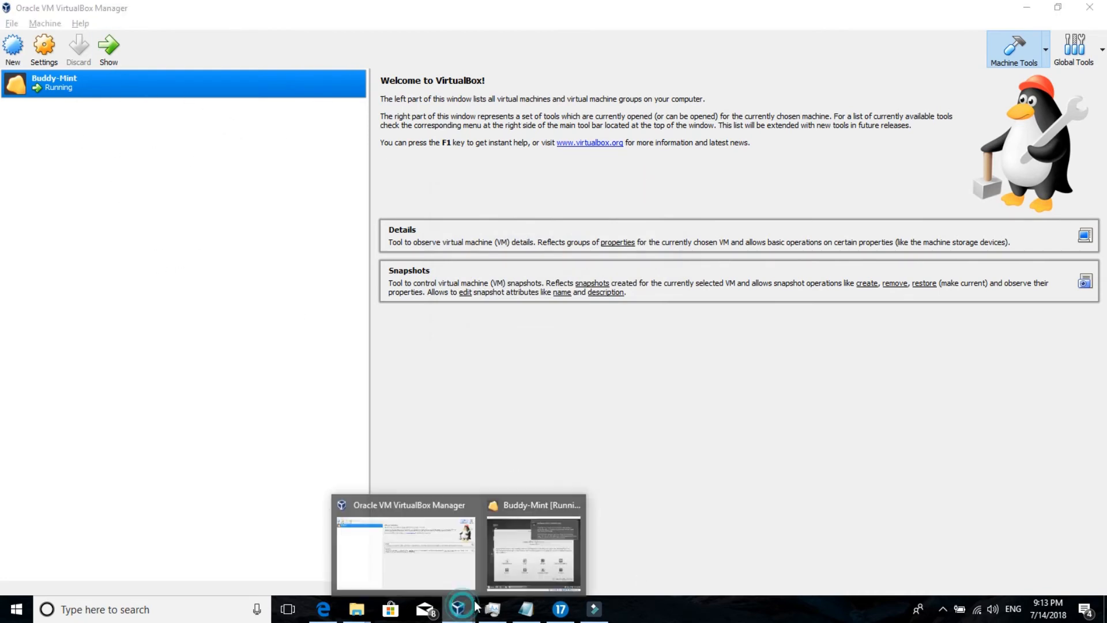
pyautogui.click(560, 548)
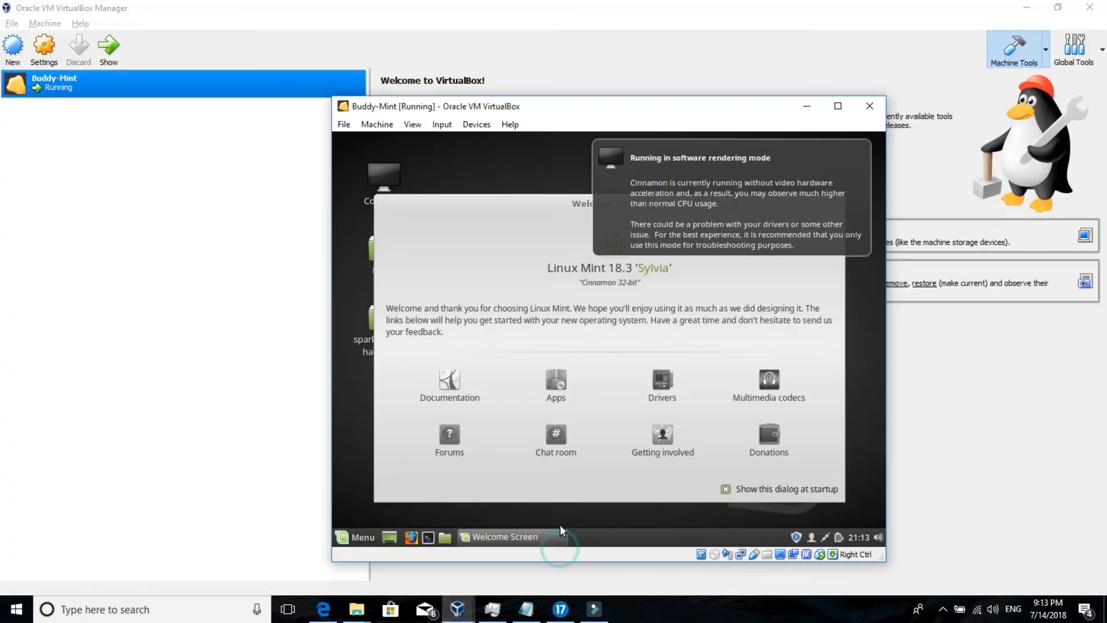
pyautogui.click(838, 106)
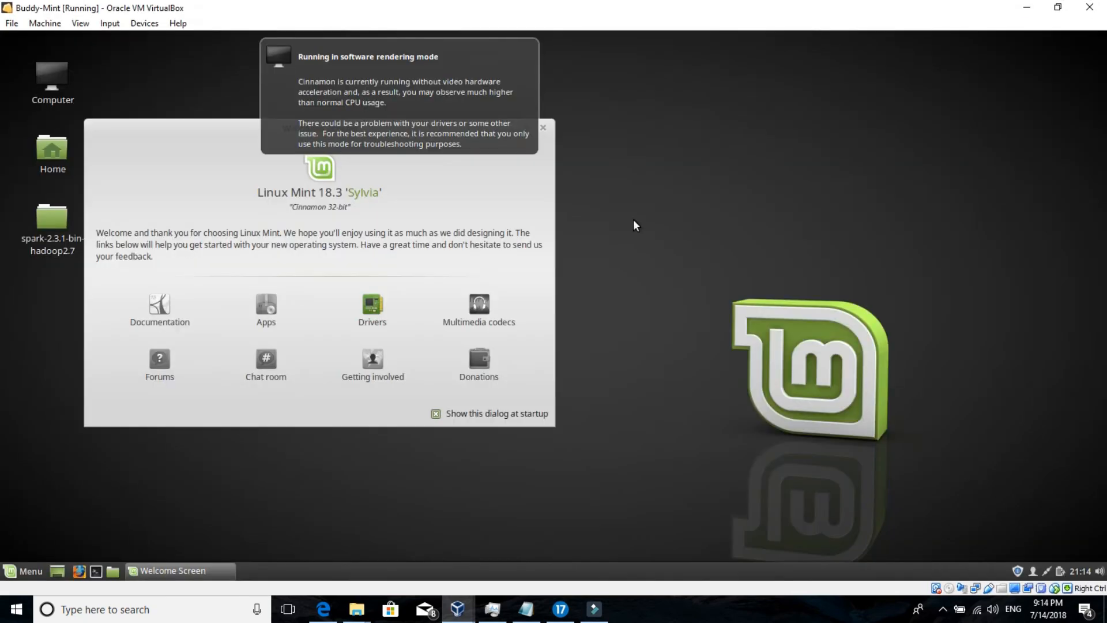
pyautogui.click(542, 128)
pyautogui.click(461, 103)
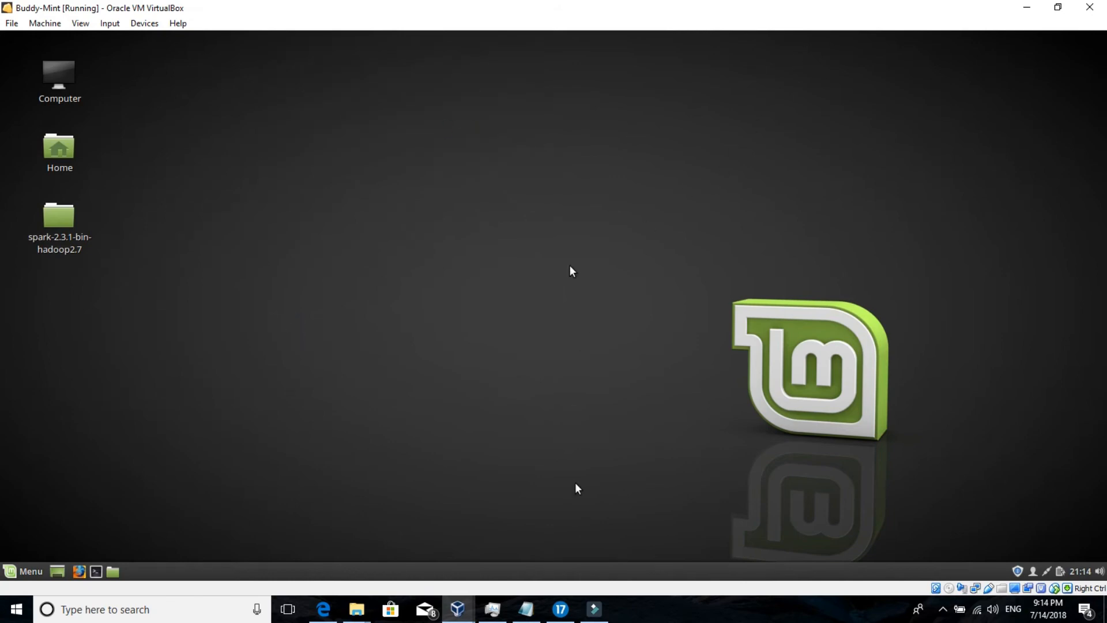
pyautogui.click(1058, 7)
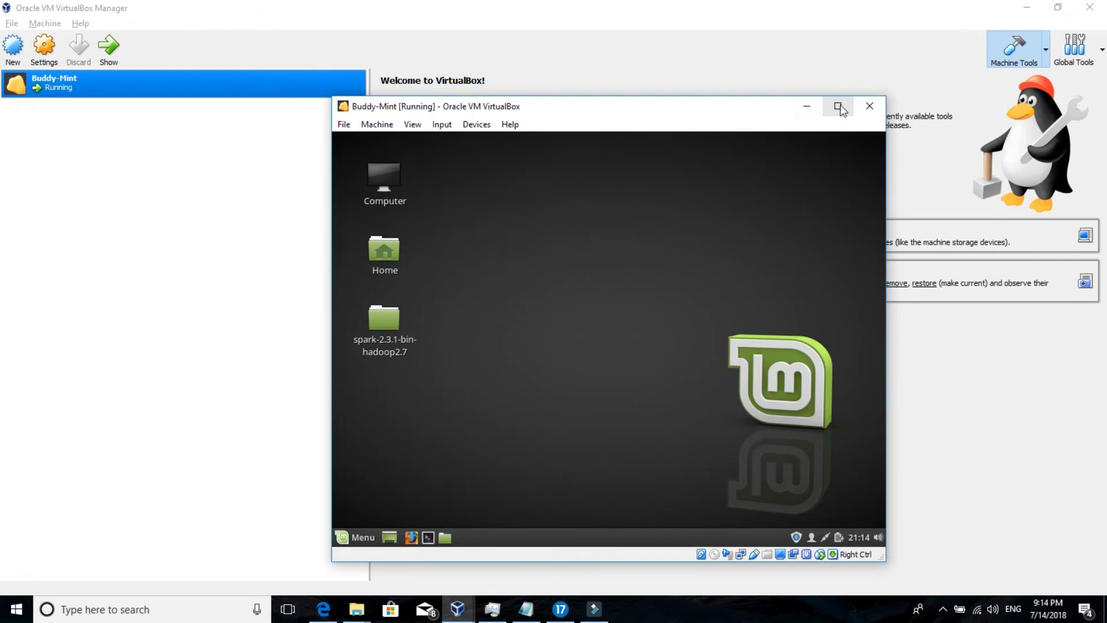
pyautogui.click(837, 105)
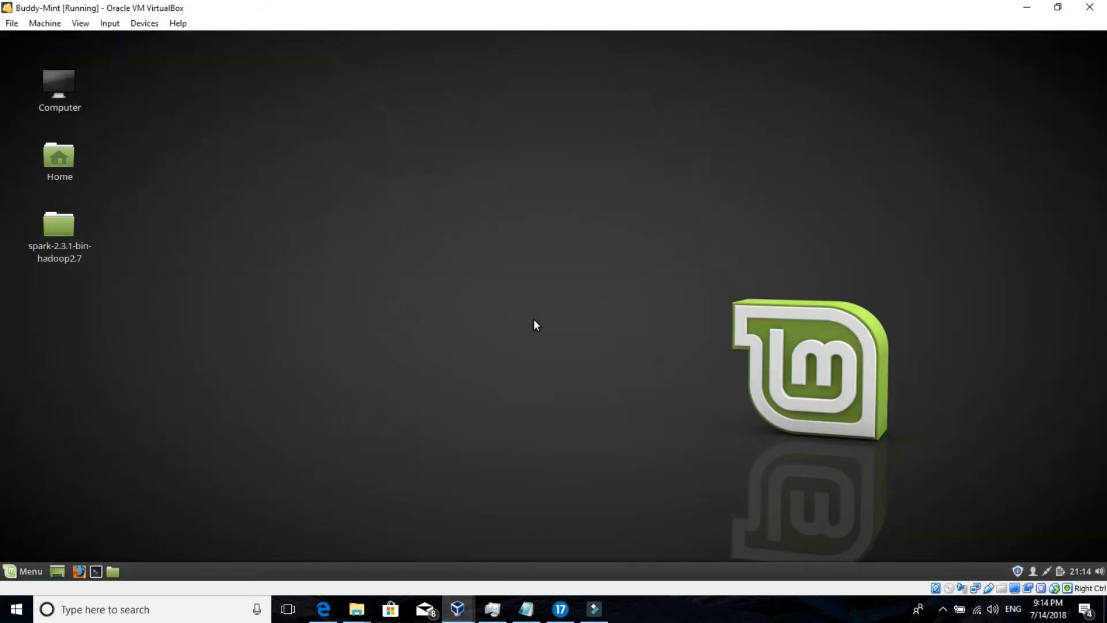
# Step: Switch the Buddy-Mint machine to full-screen mode and return it to windowed mode
pyautogui.click(81, 24)
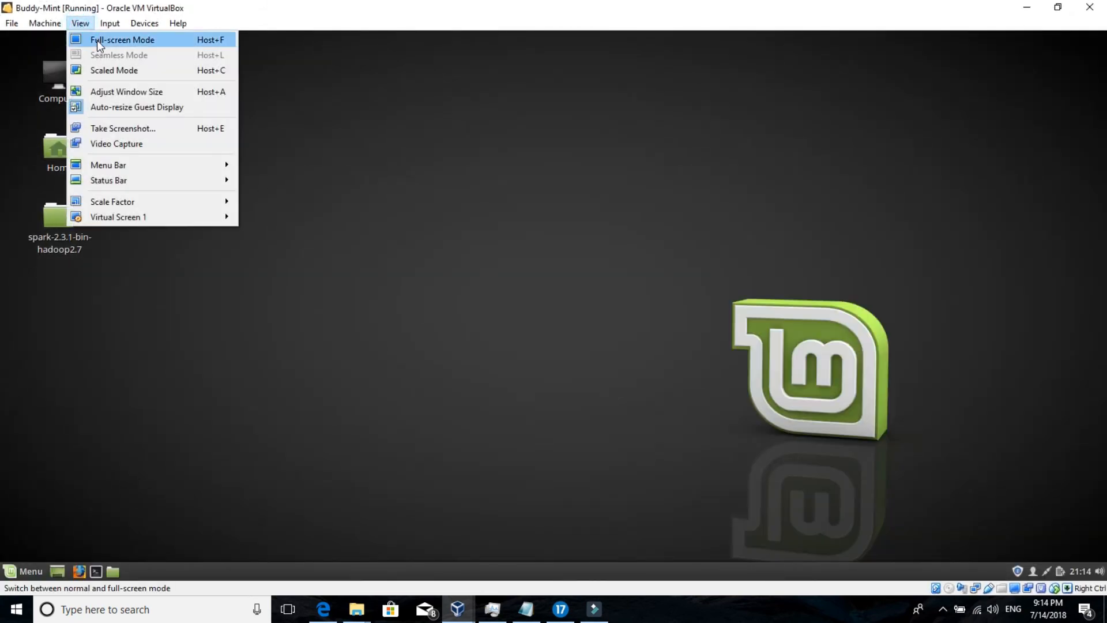
pyautogui.click(97, 40)
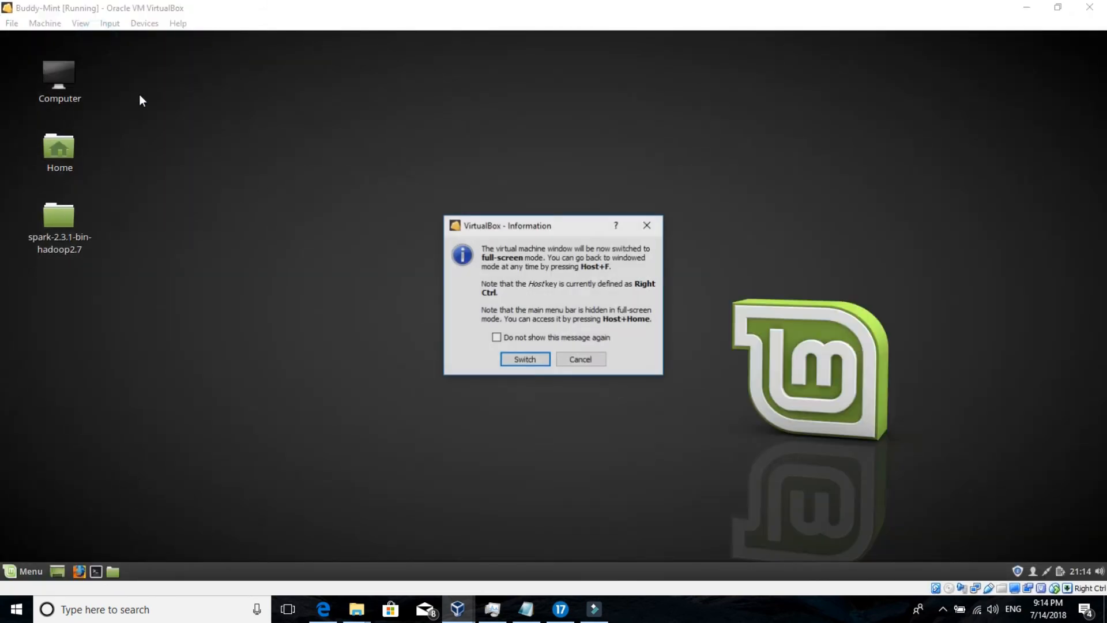
pyautogui.click(519, 362)
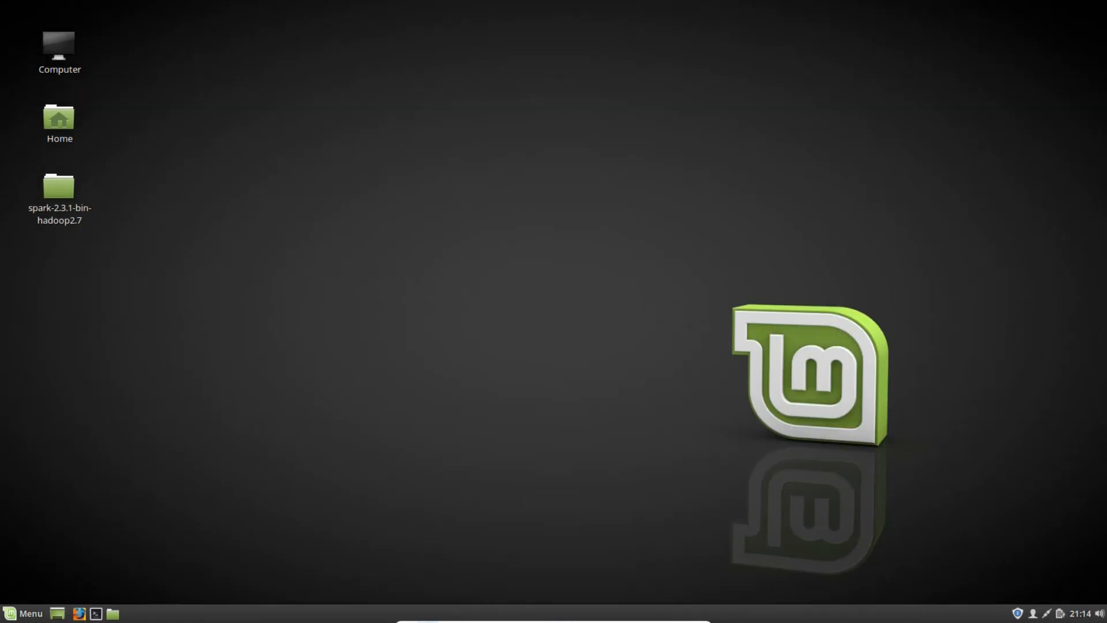
pyautogui.moveTo(424, 620)
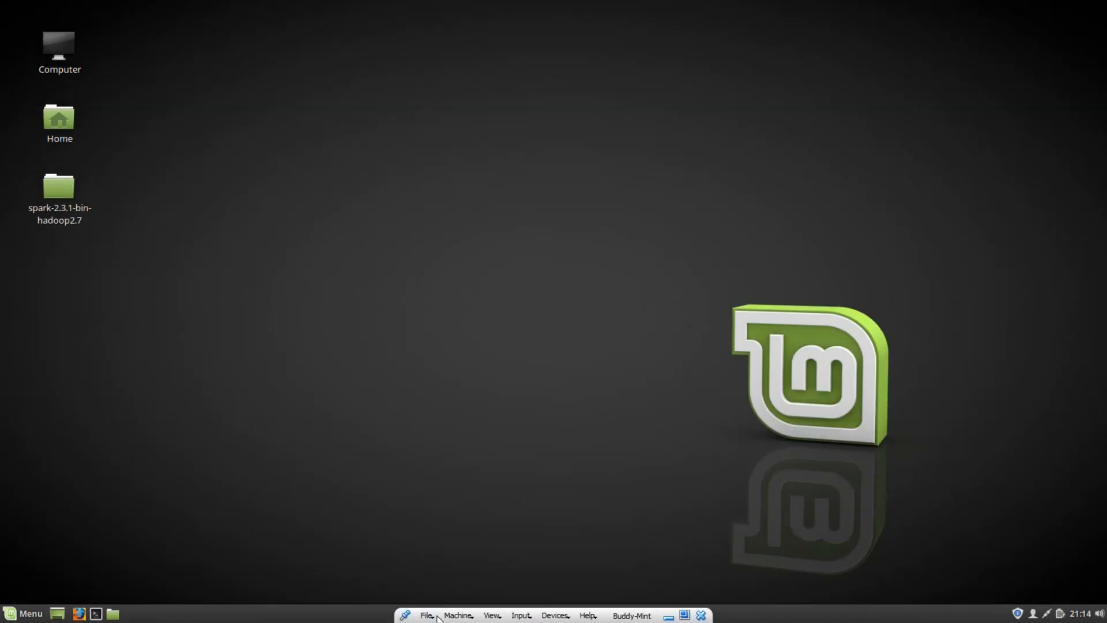
pyautogui.click(684, 615)
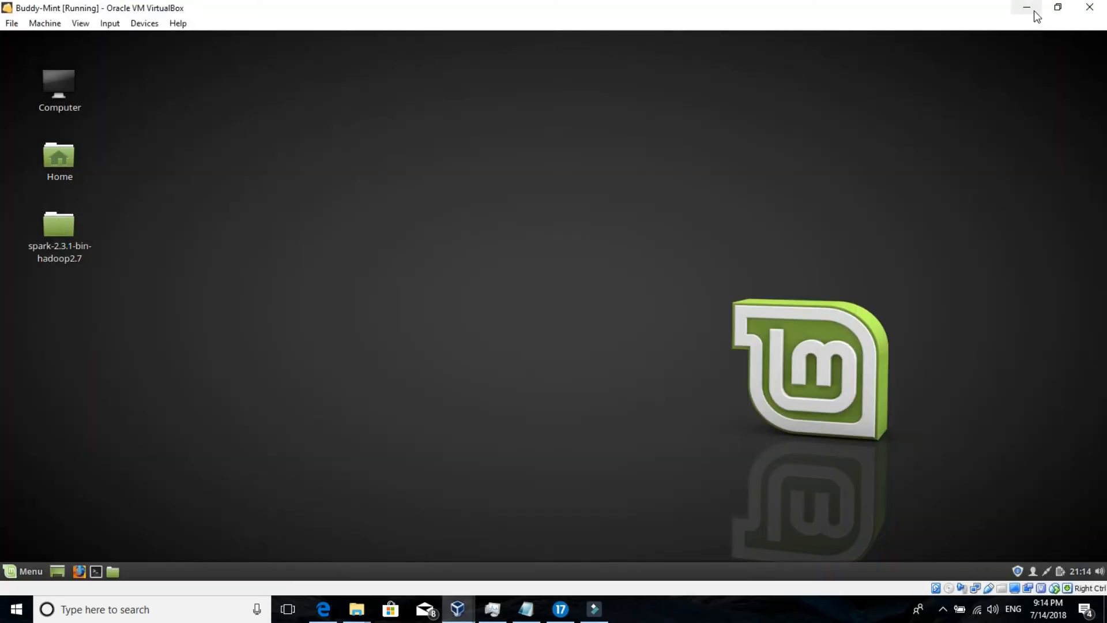
# Step: Minimize the Buddy-Mint window, view the machine's snapshots in VirtualBox Manager, and close the snapshots view
pyautogui.click(1034, 9)
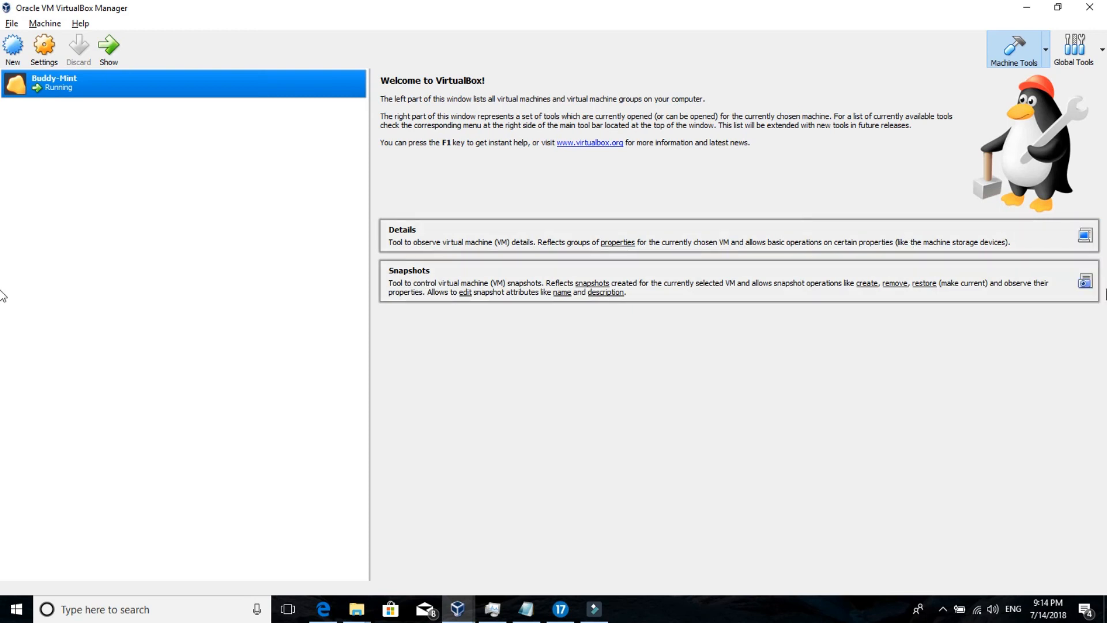
pyautogui.click(1085, 282)
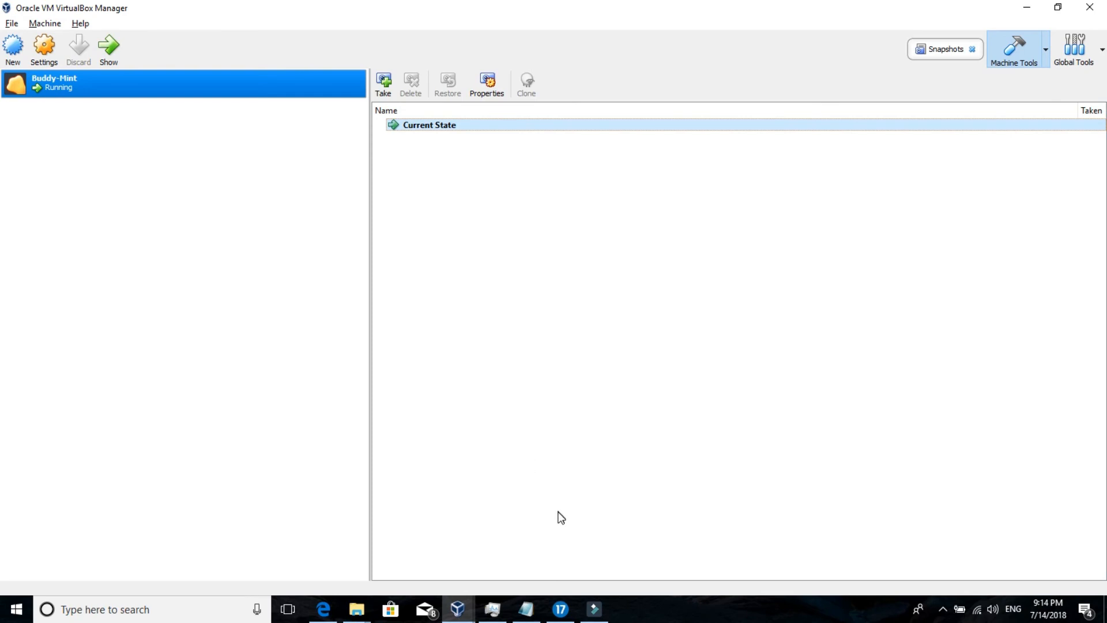
pyautogui.click(467, 606)
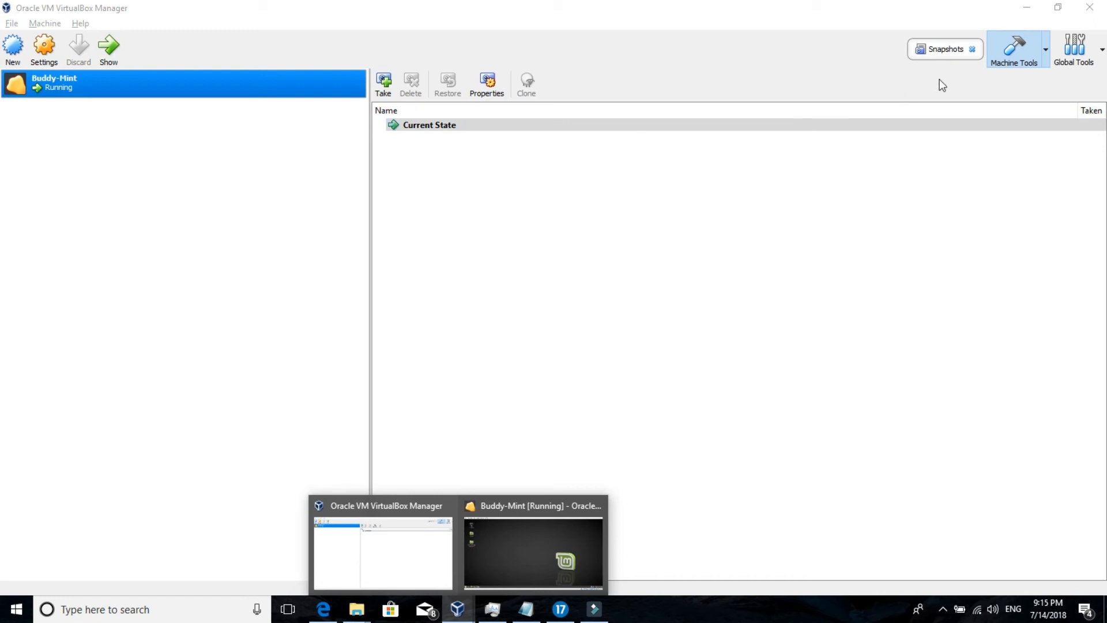
pyautogui.click(972, 49)
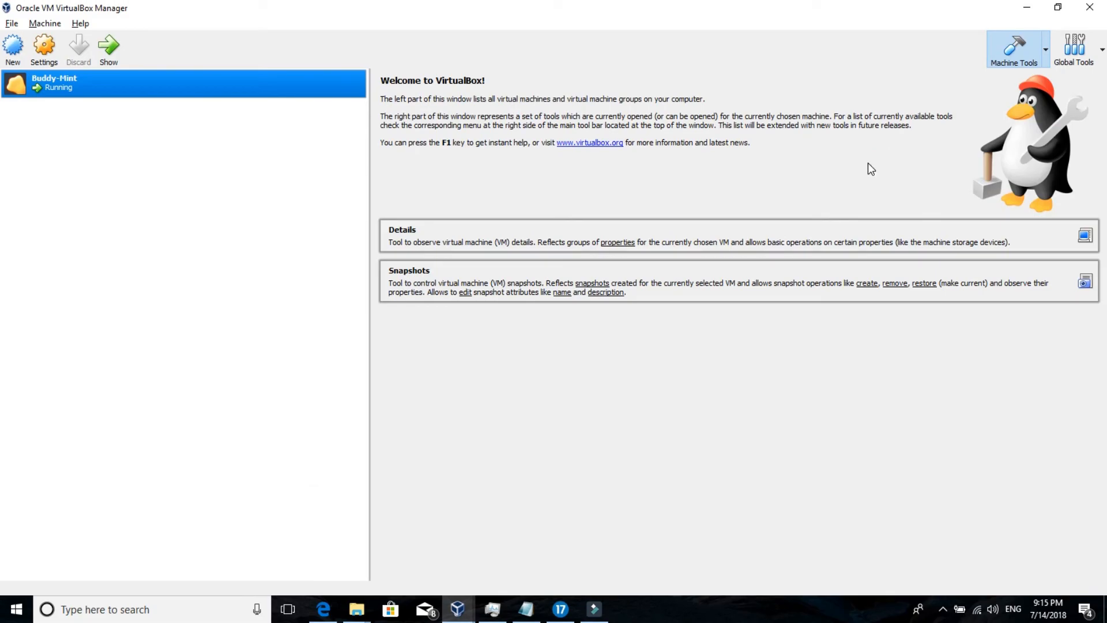